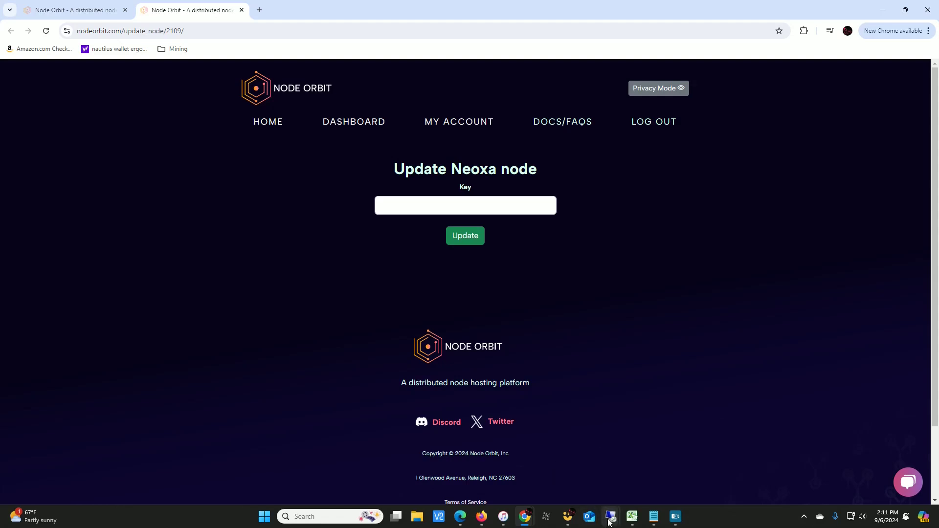
Switch to the remote wallets desktop and create a Neoxa Core payment request labelled "node orbit 2"
mouse_move(611, 515)
click(547, 469)
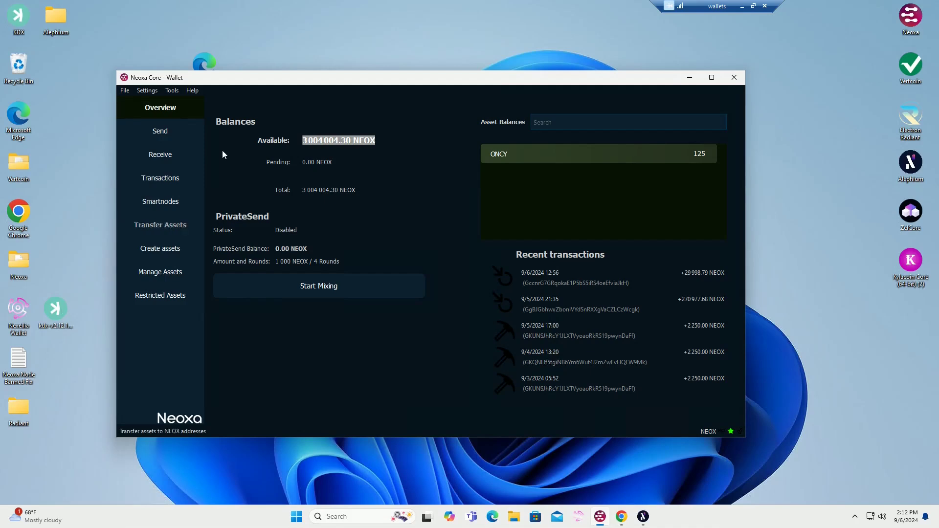
click(170, 155)
click(357, 132)
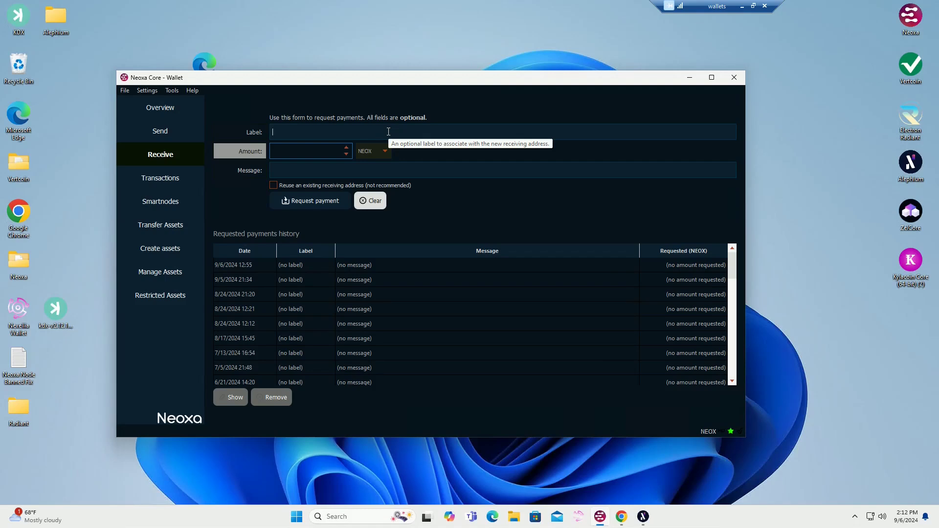
text(node orbit 2)
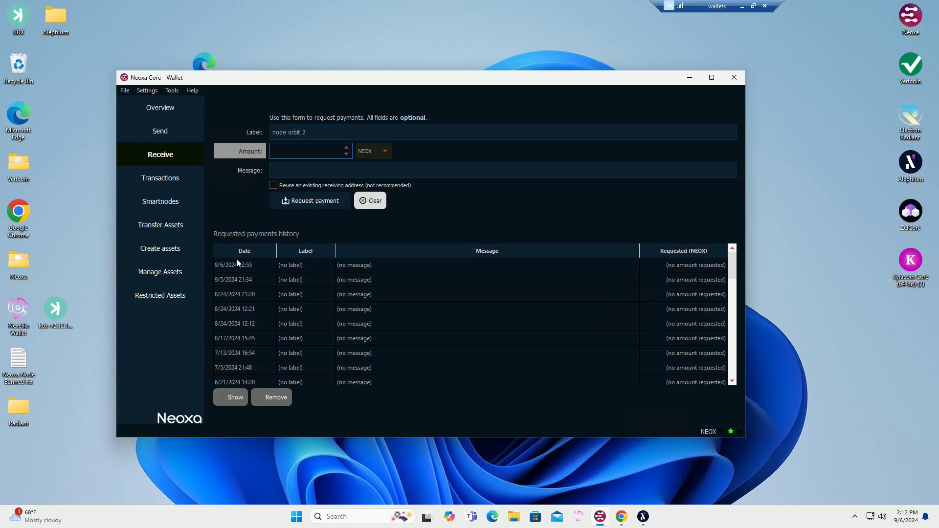
click(313, 203)
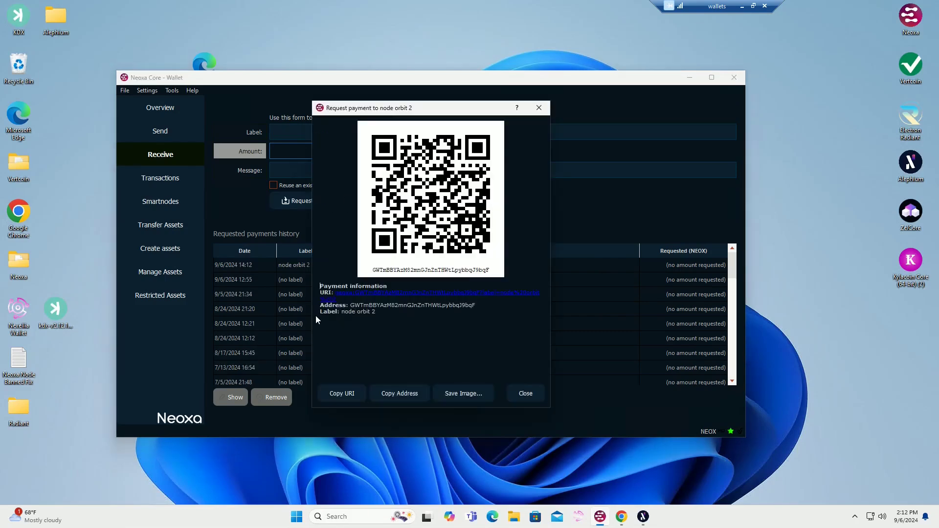
Copy the receiving address of the "node orbit 2" request and close its payment information
drag(320, 311, 376, 313)
click(404, 397)
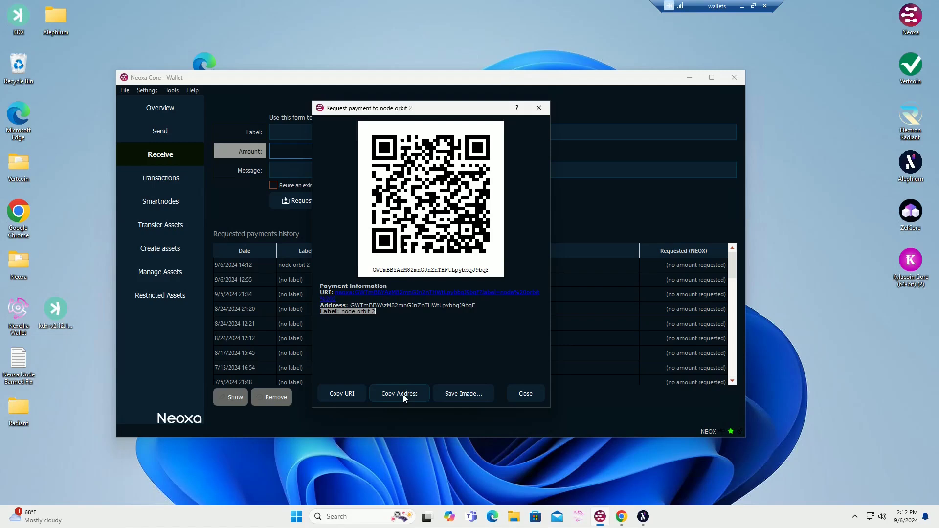
click(529, 392)
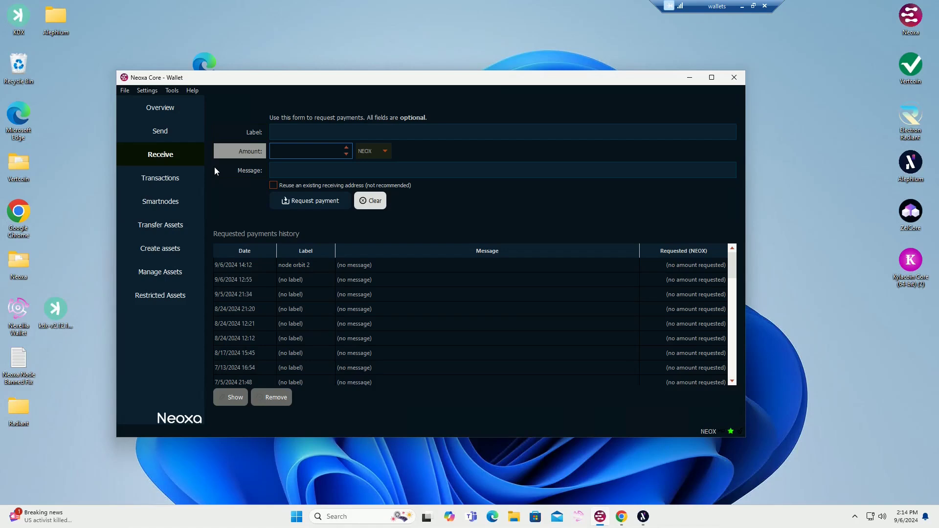
Prepare an outgoing payment in the wallet with the copied "node orbit 2" address as the recipient
click(160, 132)
click(460, 123)
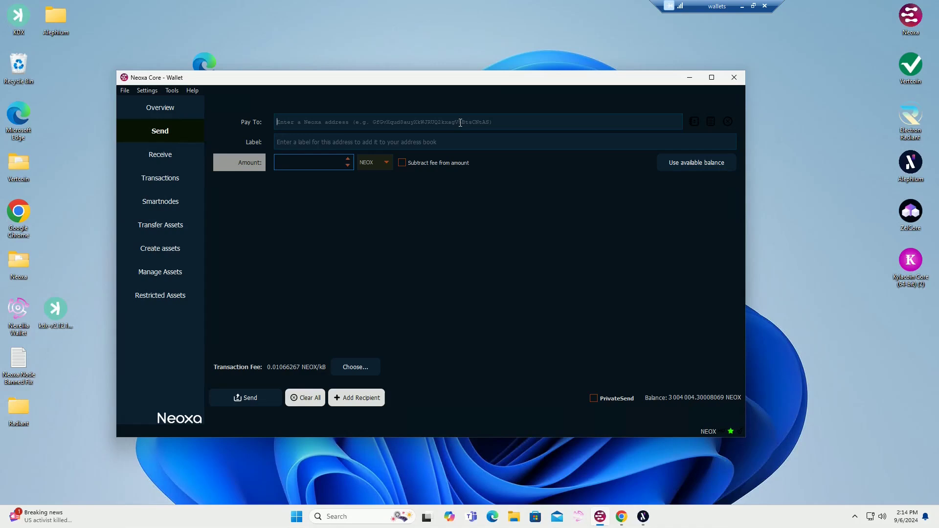
text(GWTmBBYAzM82mnGJnZnTHWtLpybbqJ9bqF)
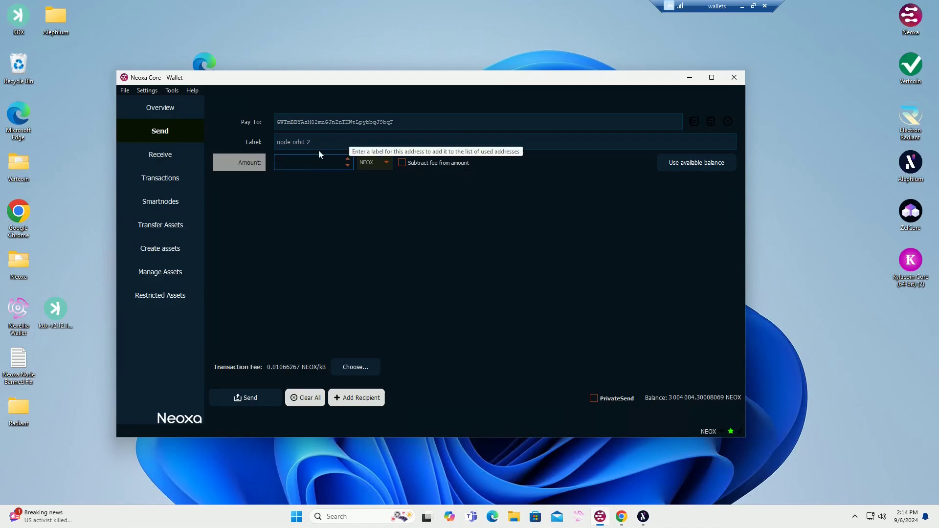
drag(323, 147, 278, 147)
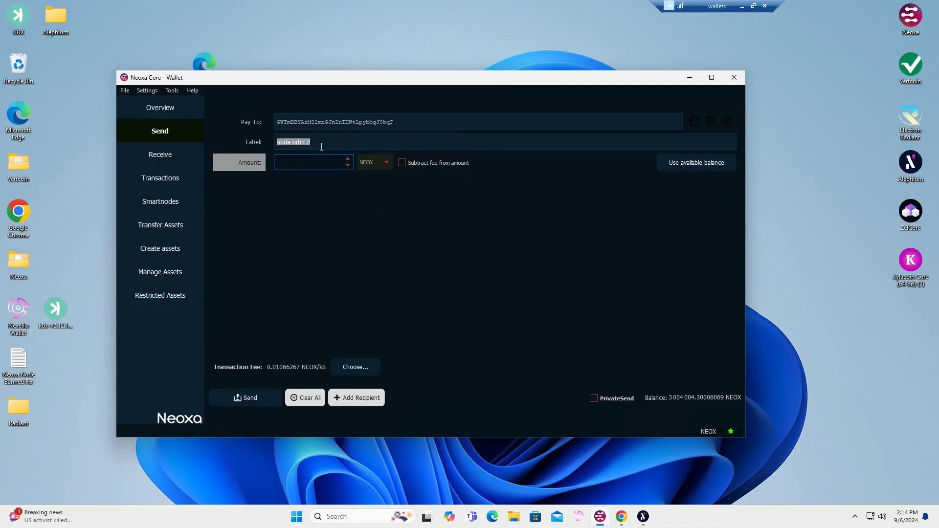
Set the payment amount to 1000000 NEOX, then send it and confirm the transaction
click(296, 161)
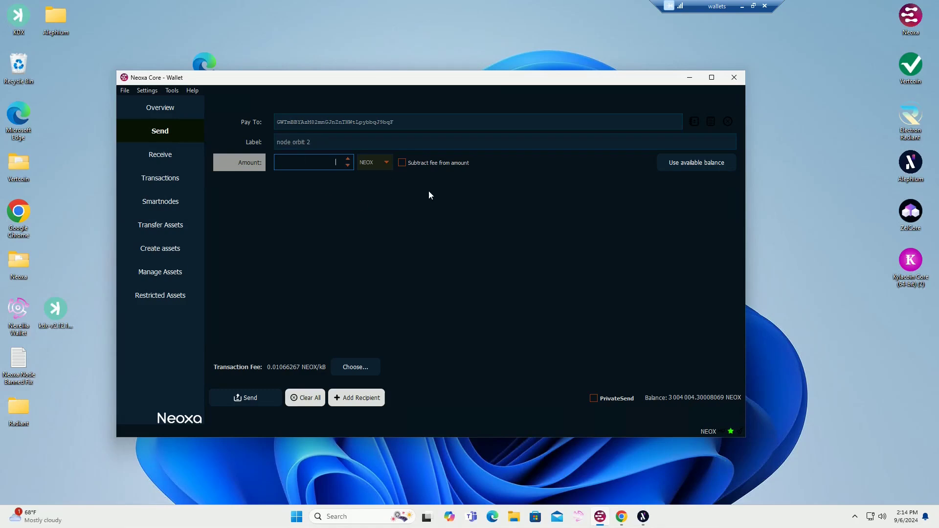
text(1 000000)
click(429, 191)
click(247, 399)
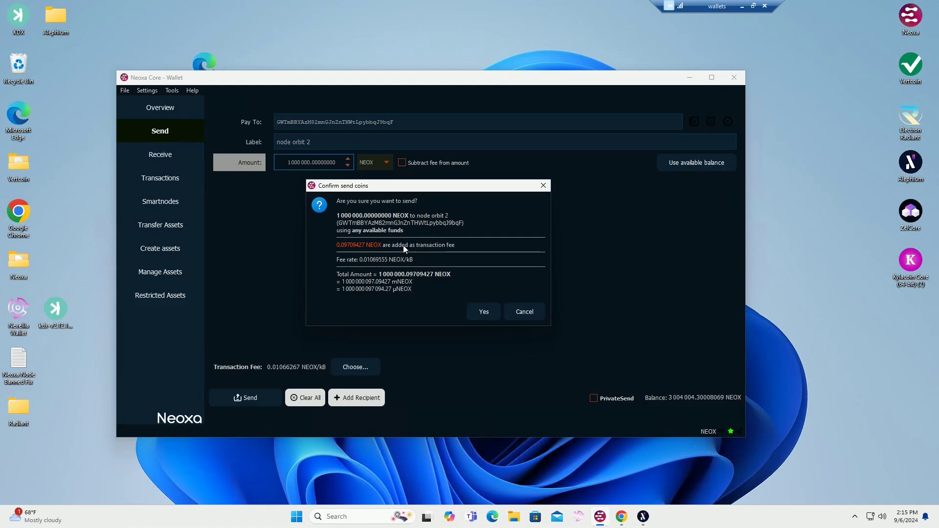
click(483, 312)
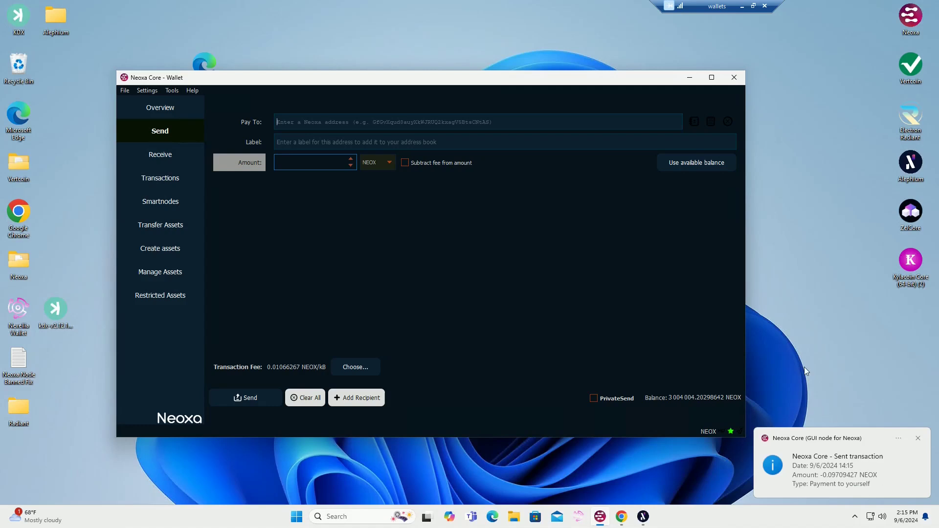
Check the wallet overview and inspect the confirmations of the new payment to yourself in the transaction list
click(166, 108)
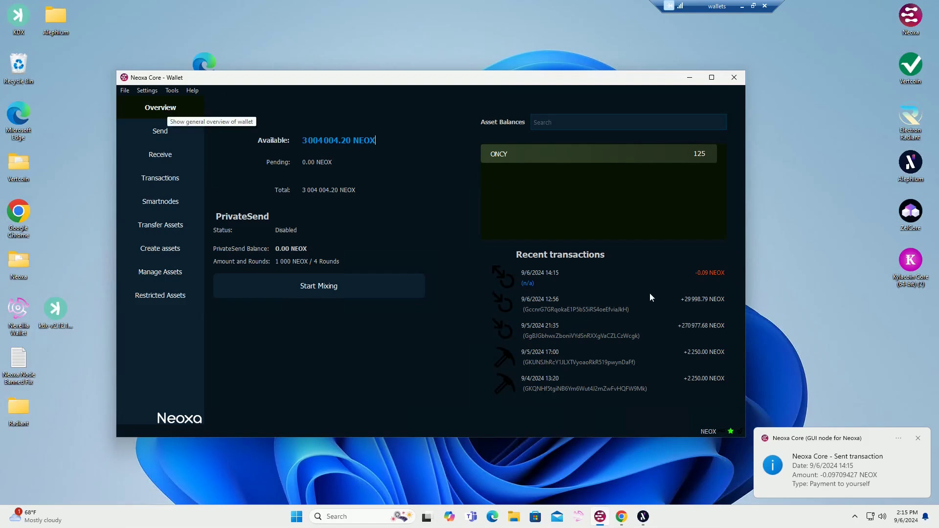
click(163, 179)
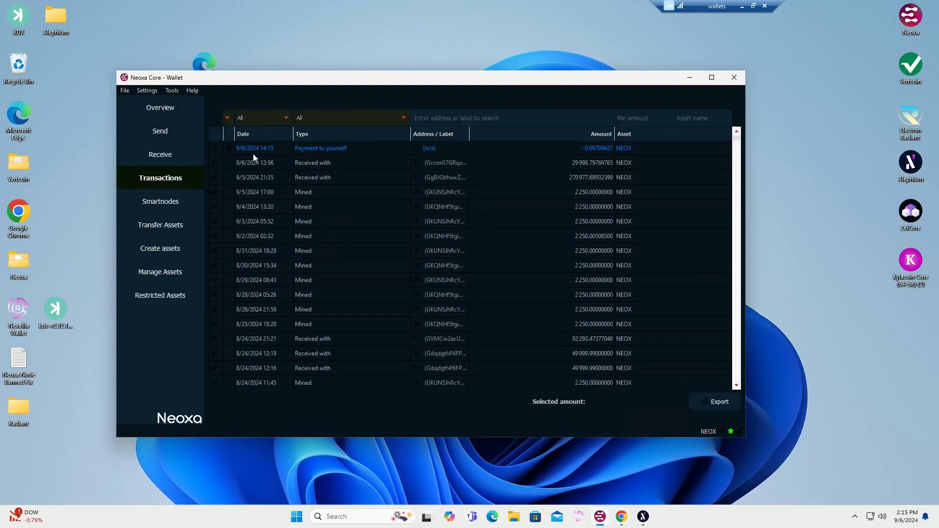
click(357, 146)
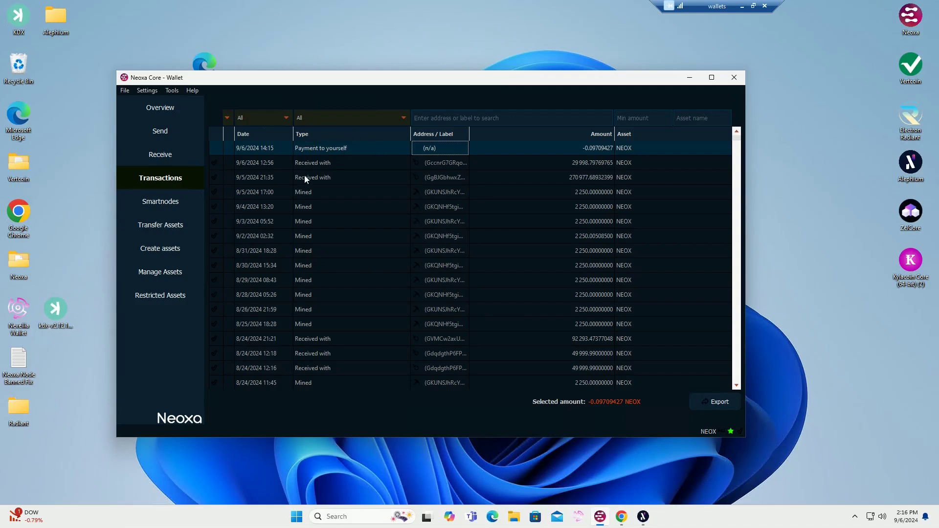
right_click(371, 148)
click(400, 148)
click(449, 251)
click(450, 149)
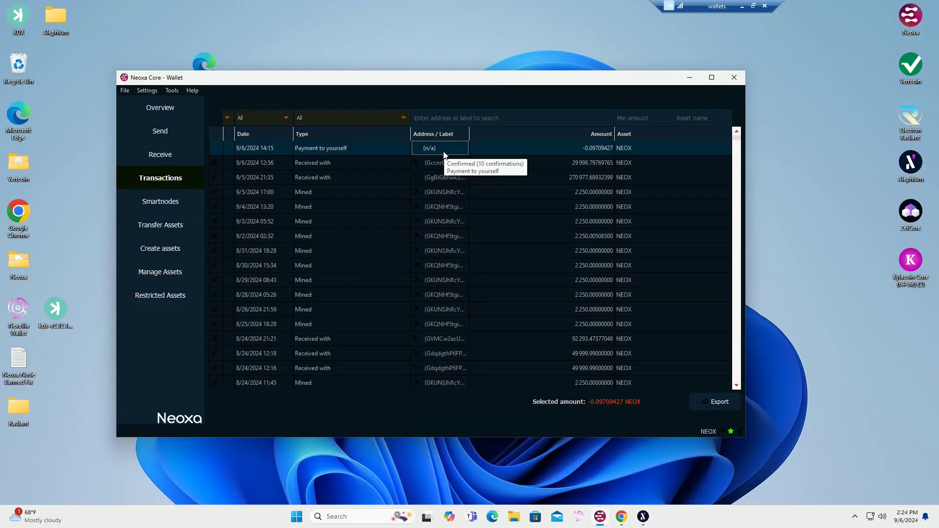
Review the protx quick_setup command template in Notepad, including its Transaction ID, Output, ServerIP:port and FeeAddress placeholders
drag(938, 213, 562, 112)
drag(292, 148, 596, 149)
click(601, 148)
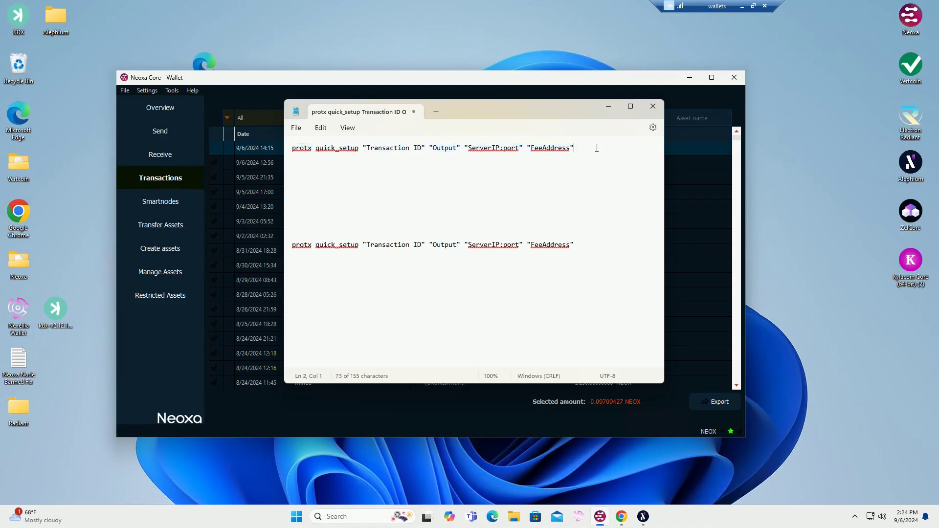
drag(584, 149, 288, 142)
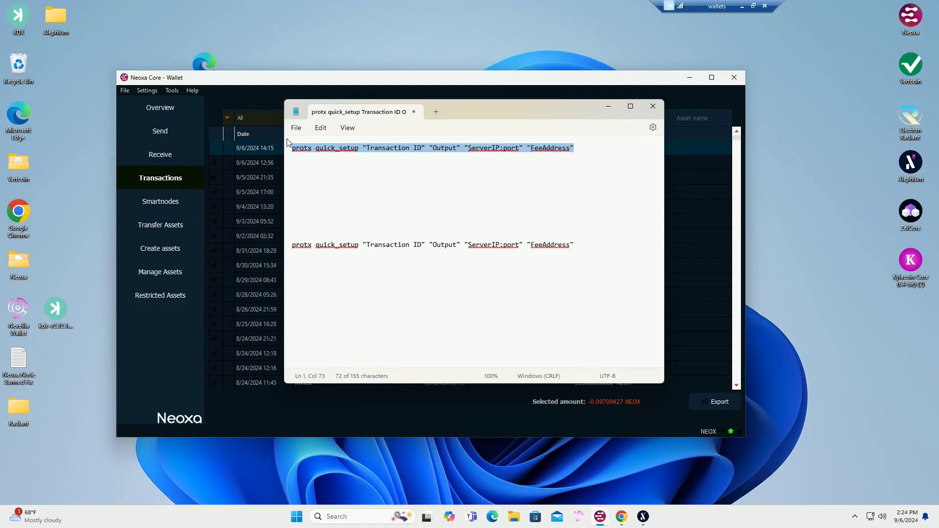
click(455, 187)
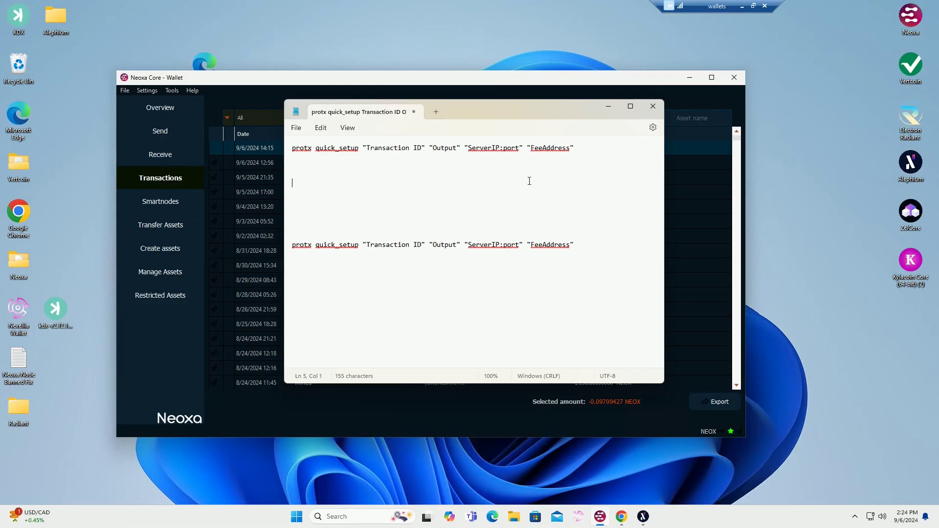
drag(535, 110, 938, 221)
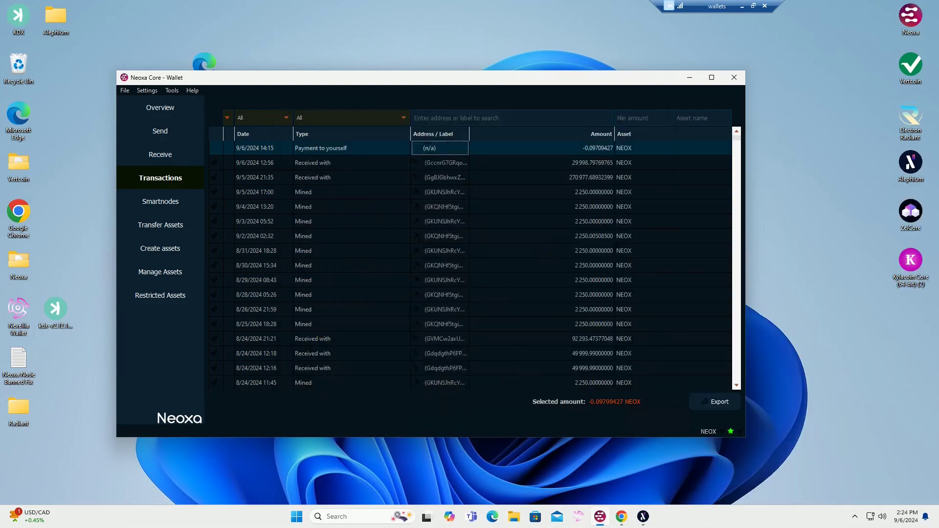
Copy the transaction ID of the newest payment to yourself from the wallet's transaction list
right_click(342, 151)
click(315, 209)
click(322, 148)
right_click(339, 152)
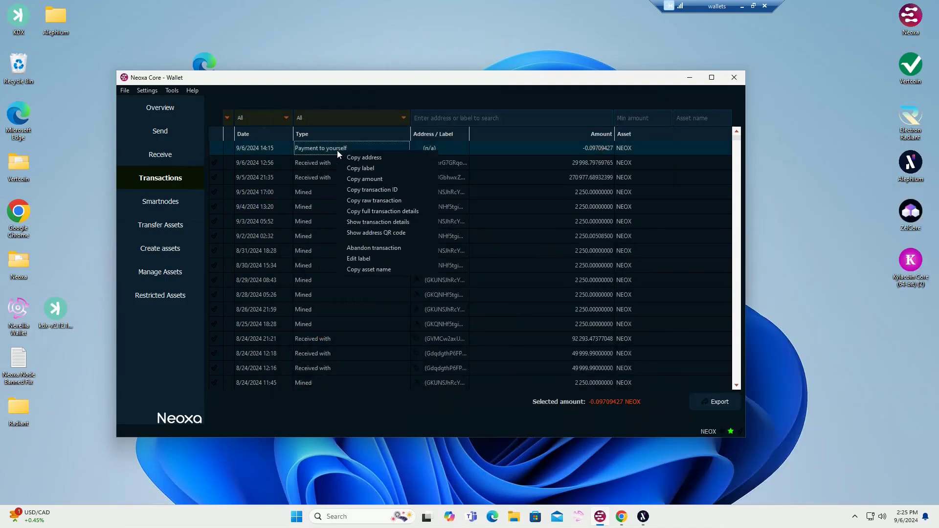
click(397, 192)
Replace the Transaction ID placeholder in the upper protx quick_setup command with the copied transaction ID, keeping the quotation marks
drag(938, 156, 539, 114)
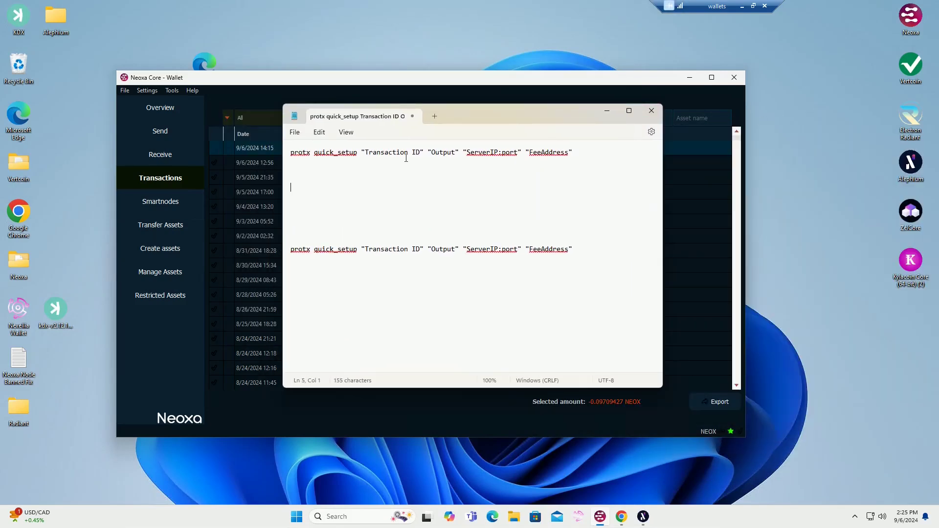
drag(420, 153, 366, 154)
key(BackSpace)
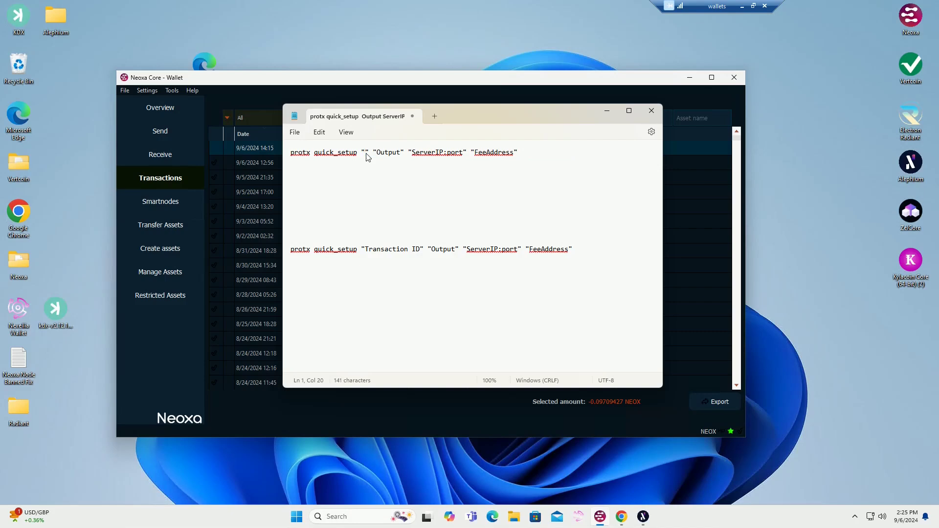
key(ctrl+v)
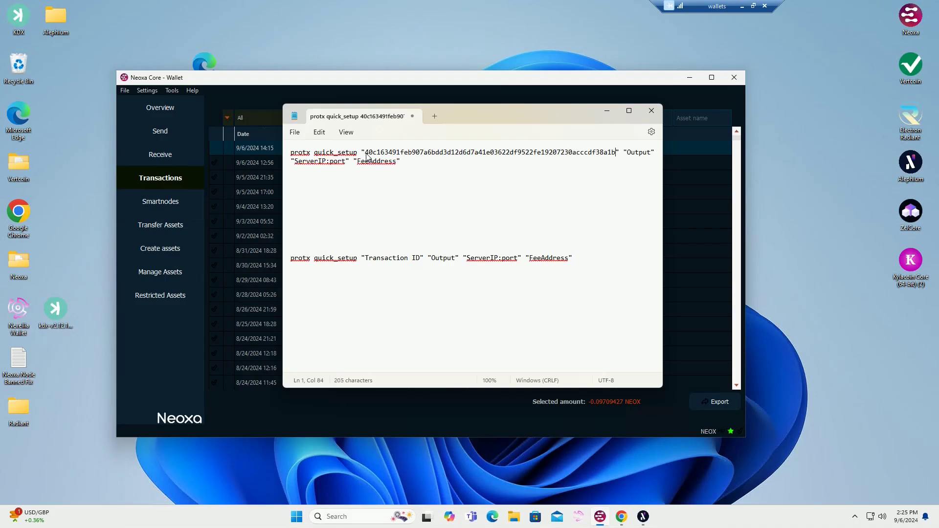
drag(505, 119, 938, 151)
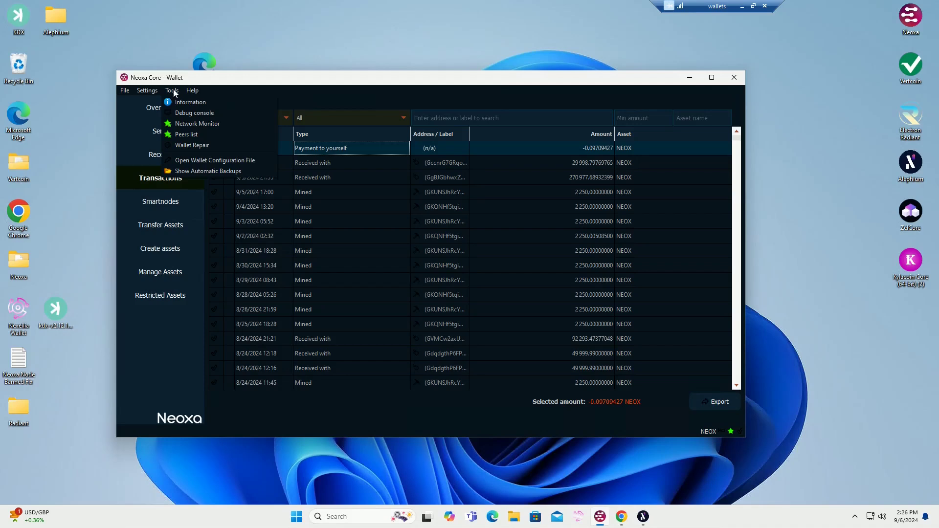
Open the wallet's debug console and run the command "smartnode outputs"
click(194, 113)
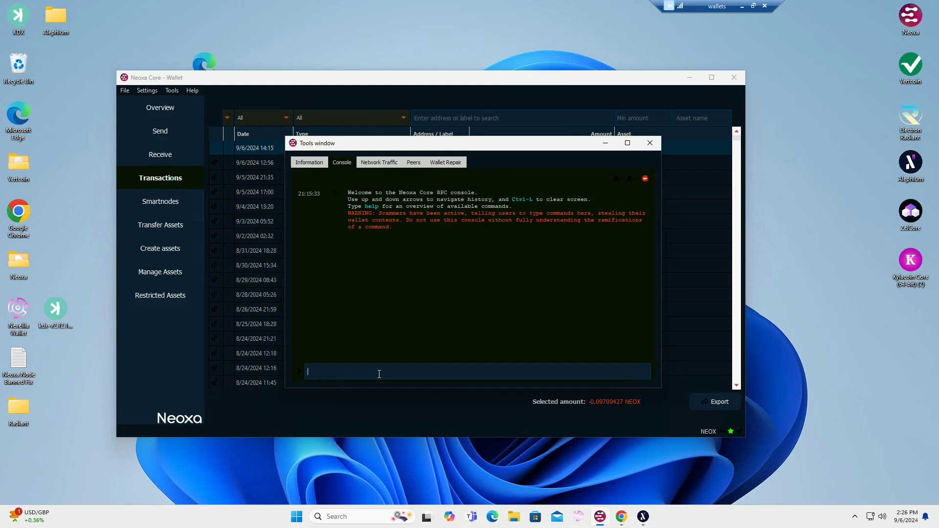
text(smart)
key(Down)
text(outpu)
key(Return)
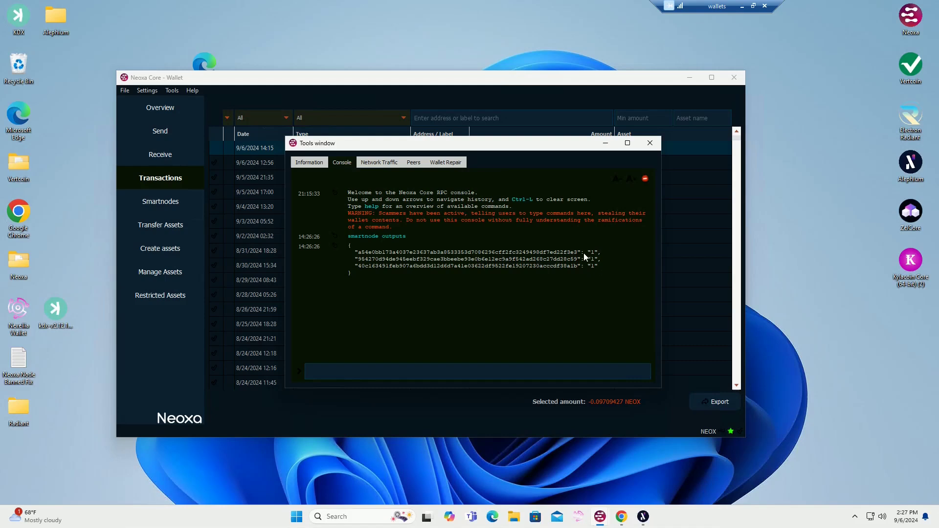
Replace the Output placeholder in the upper protx quick_setup command with 1, keeping the quotation marks
drag(938, 120, 562, 196)
click(699, 235)
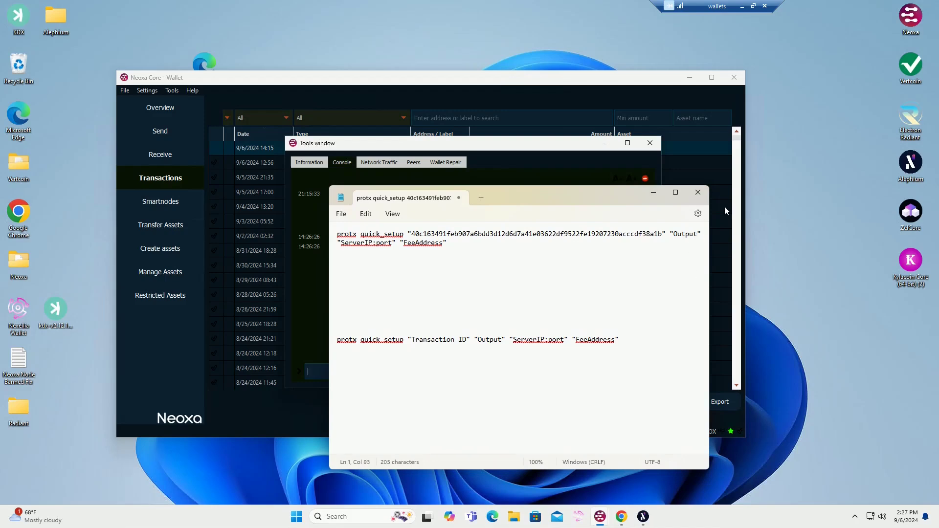
key(BackSpace)
key(BackSpace)
key(BackSpace)
key(BackSpace)
key(BackSpace)
key(BackSpace)
text(1)
drag(550, 199, 653, 174)
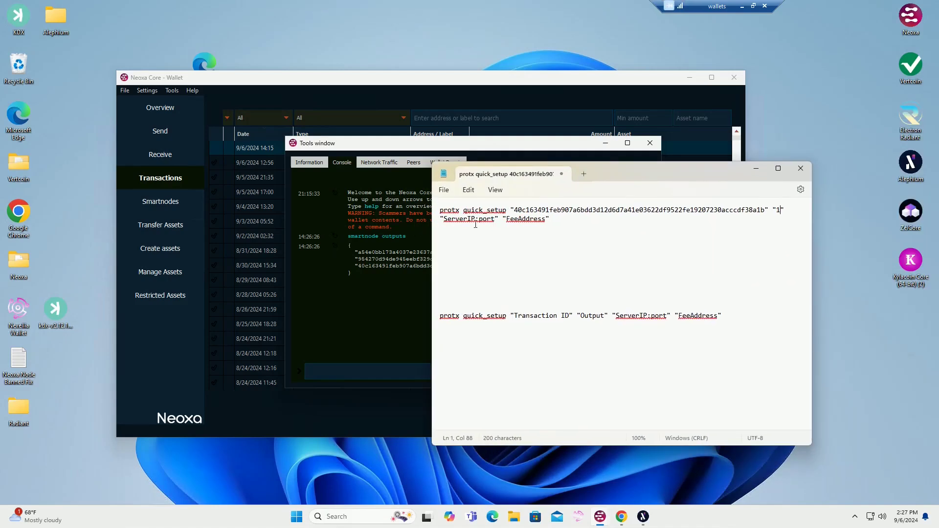
Copy the IP address of the Neoxa node awaiting its key from the Node Orbit dashboard and paste it over the upper command's ServerIP:port placeholder
drag(445, 223, 498, 225)
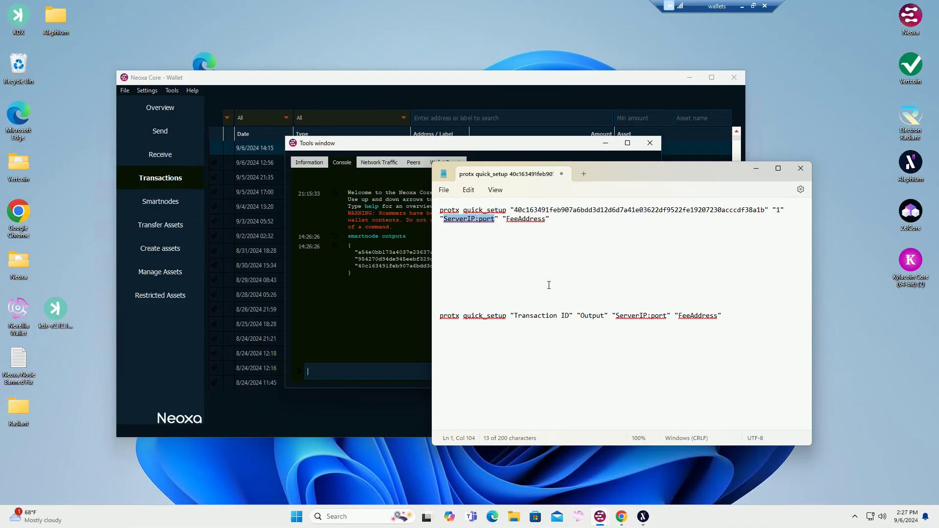
click(756, 169)
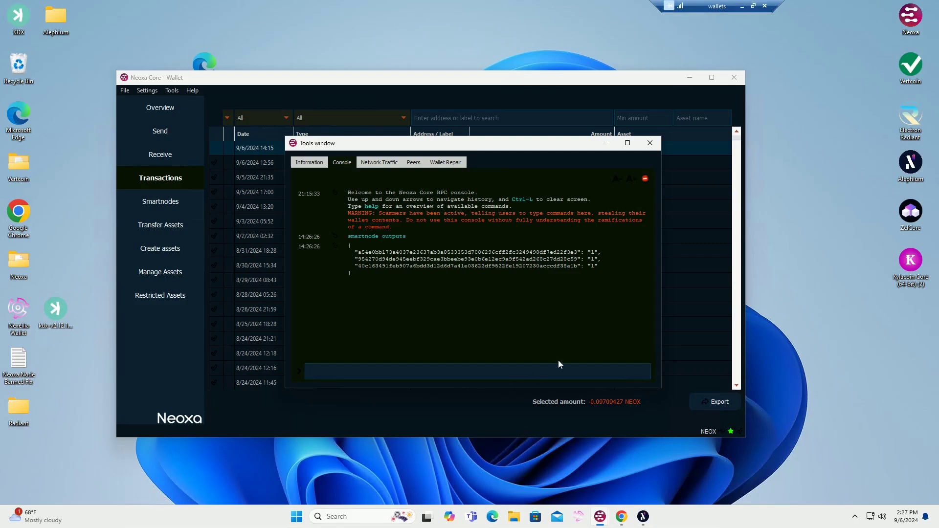
click(742, 6)
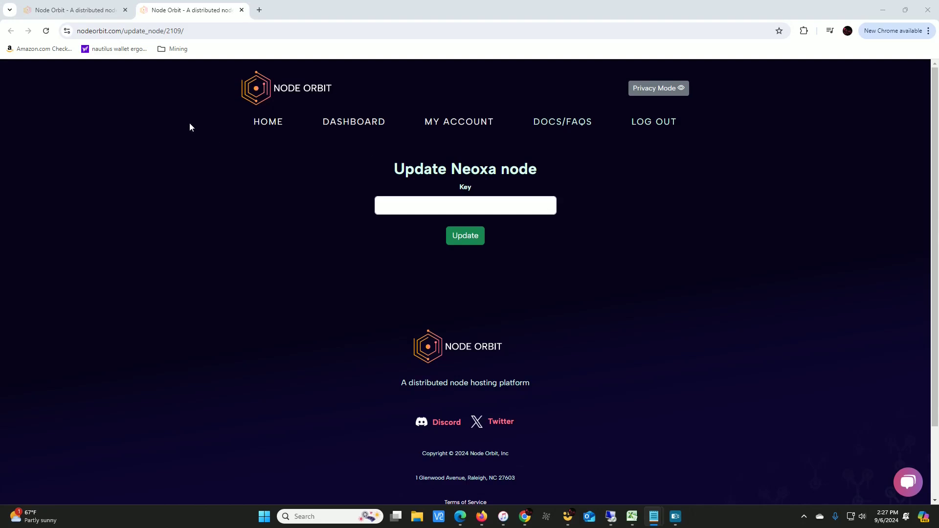
click(86, 11)
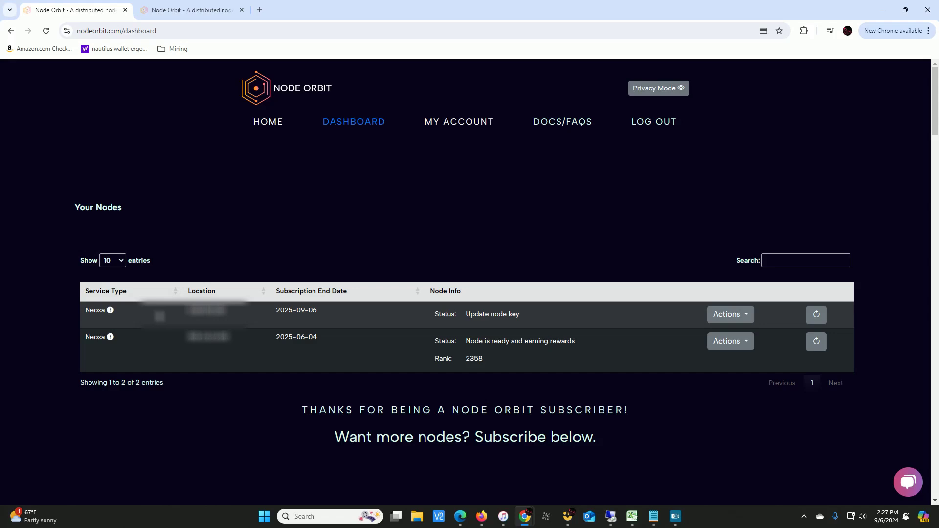
double_click(226, 311)
right_click(191, 310)
click(217, 322)
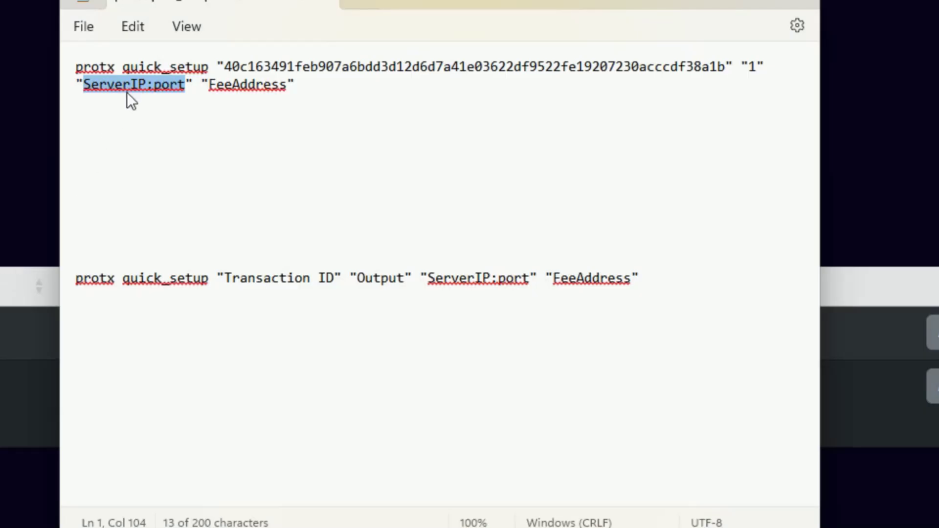
right_click(134, 84)
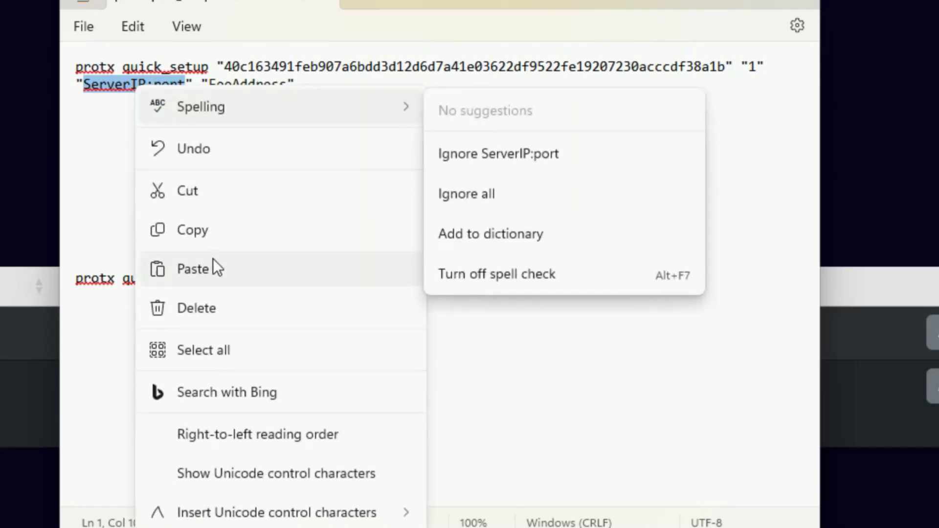
click(212, 262)
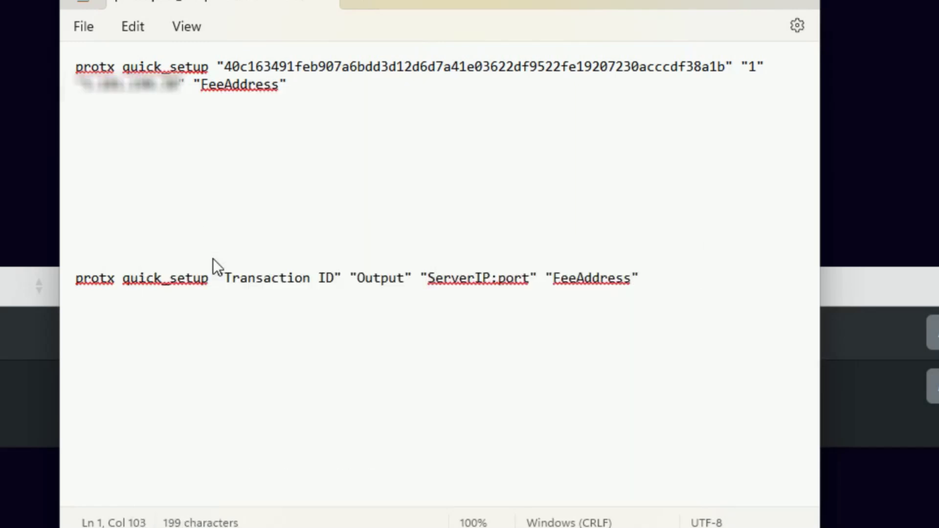
Append the port :8788 to the server IP address in the upper protx quick_setup command
text(:)
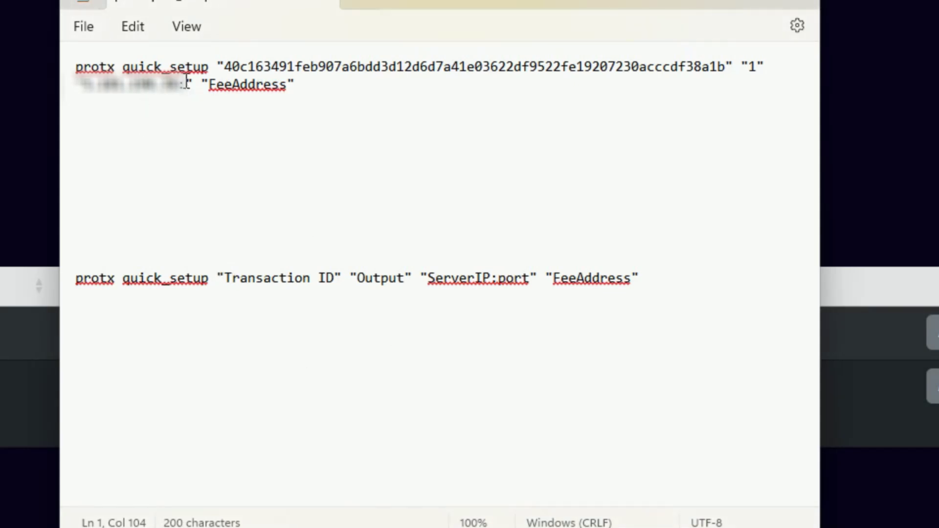
text(8788)
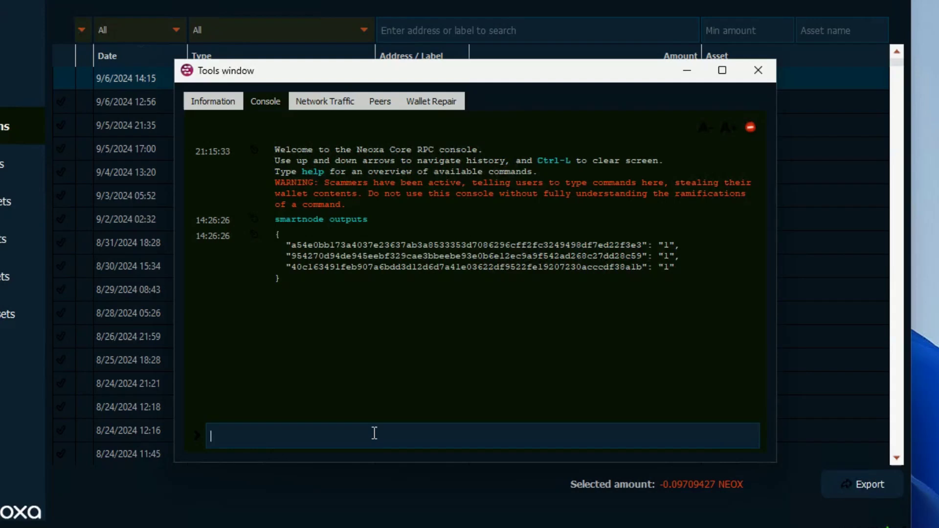
Run the command "listaddressbalances" in the wallet's debug console
text(lista)
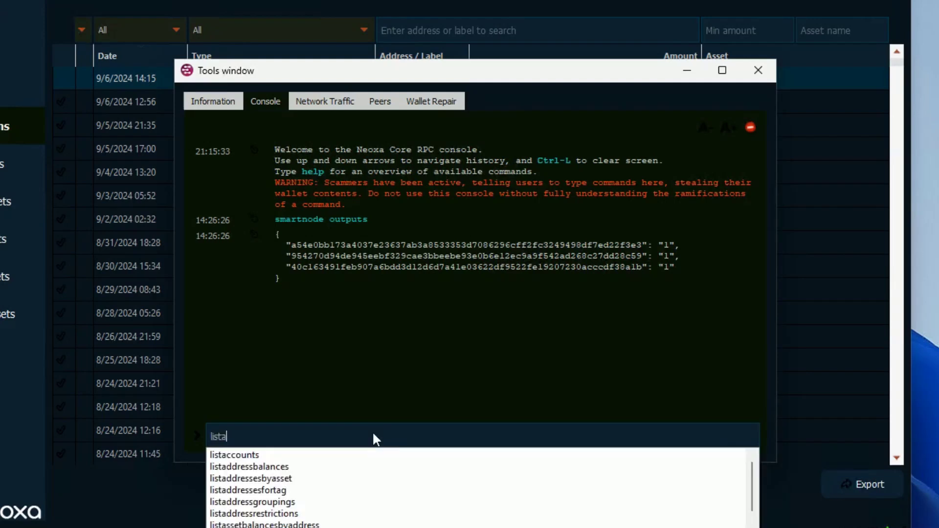
text(ddre)
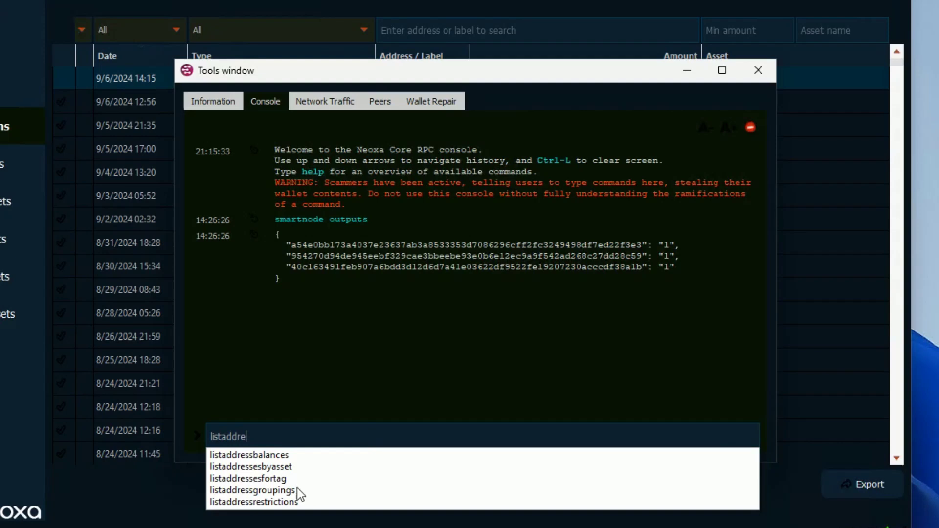
click(286, 455)
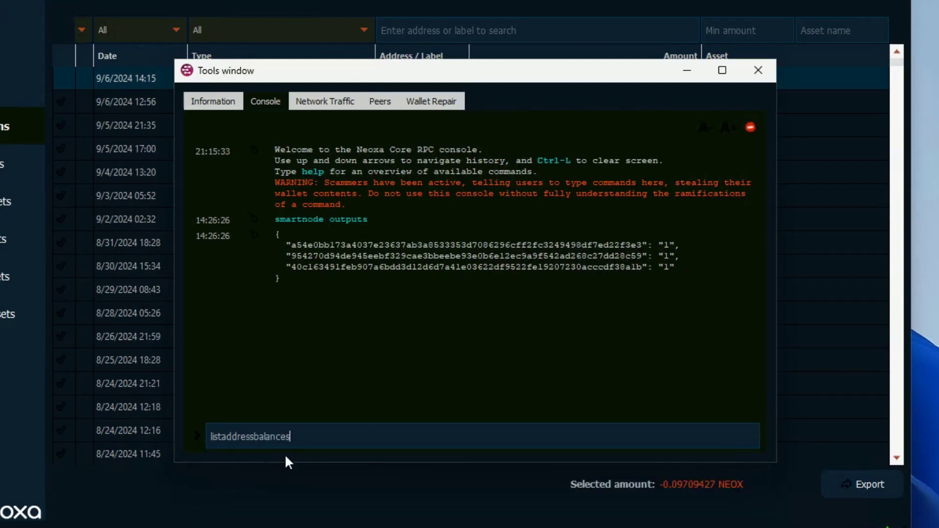
key(Return)
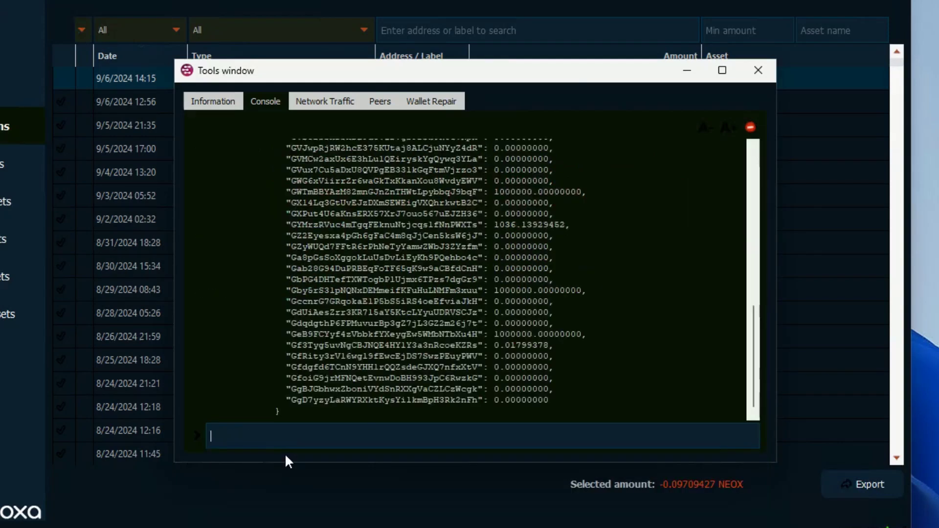
Examine the listed address balances, distinguishing the 1,000,000 NEOX collateral addresses from those holding smaller spendable amounts
scroll(660, 274, up, 5)
scroll(654, 293, up, 8)
scroll(654, 296, down, 4)
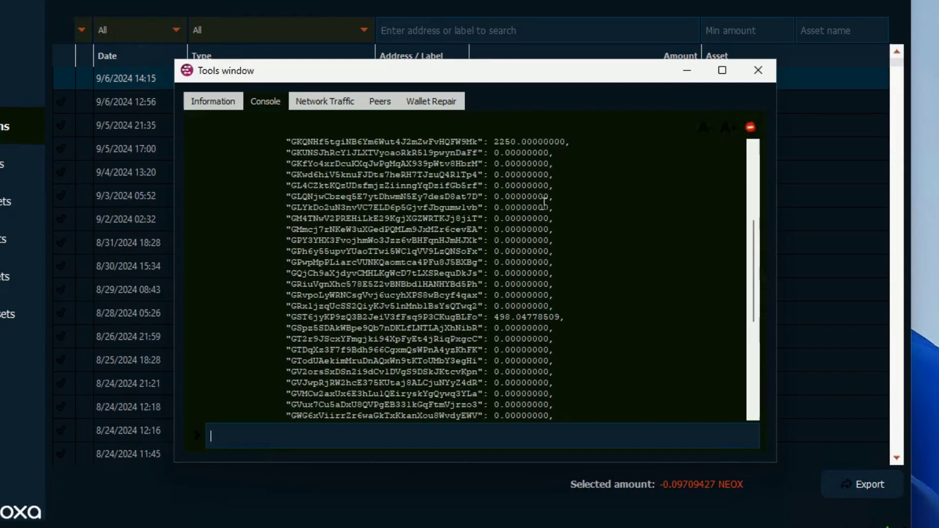
scroll(546, 211, up, 4)
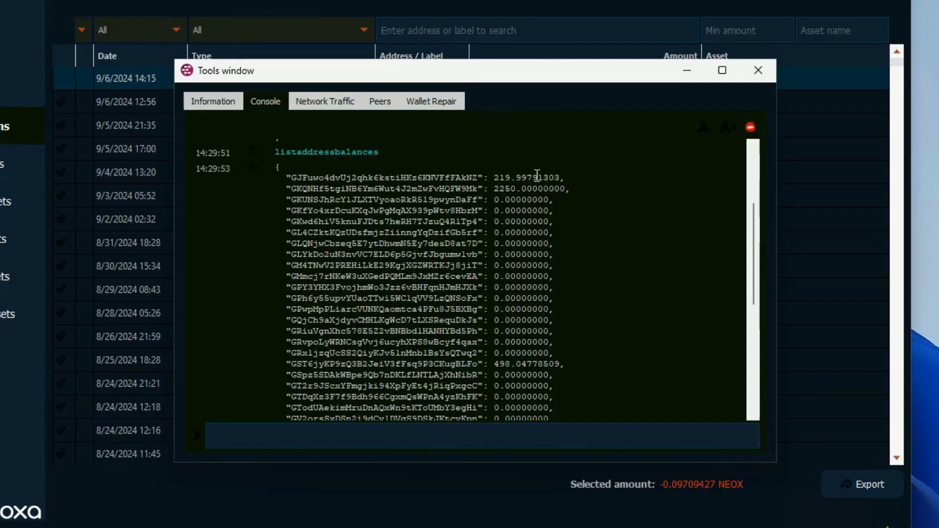
scroll(592, 277, down, 2)
scroll(593, 277, down, 3)
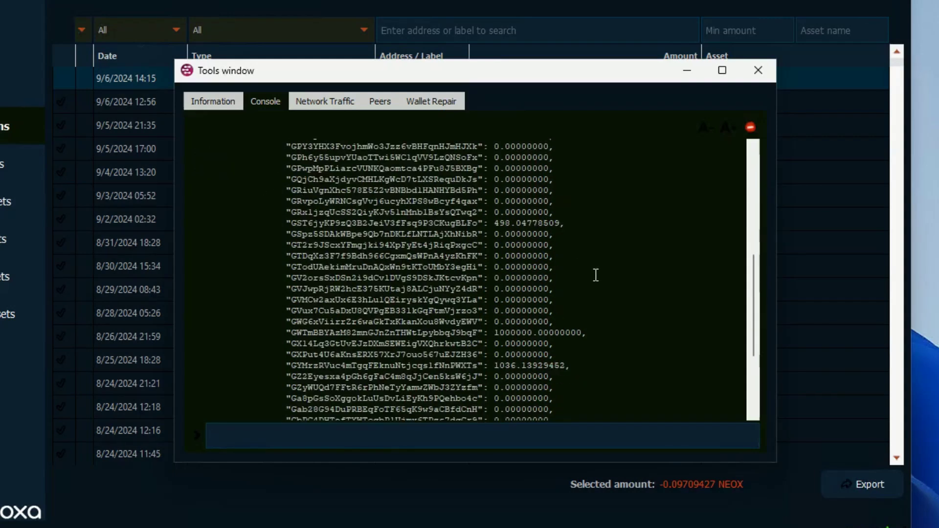
drag(589, 336, 491, 335)
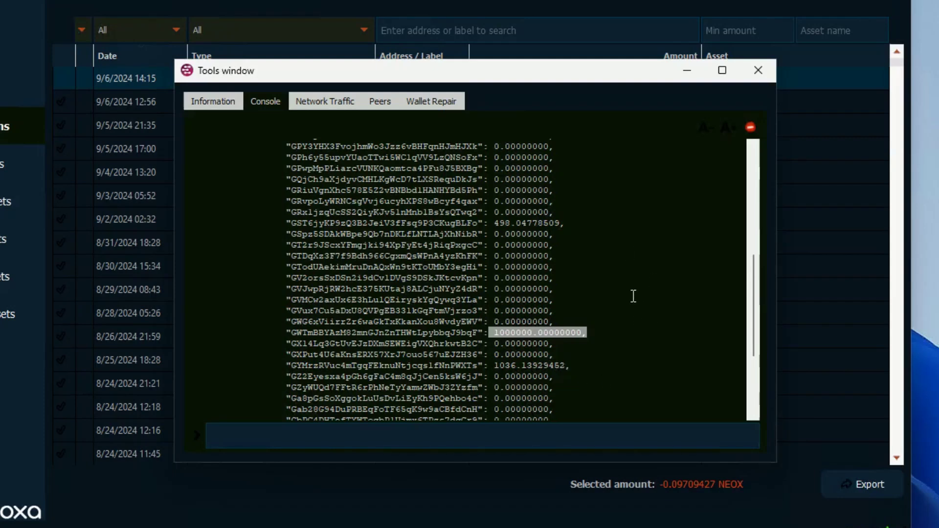
drag(567, 223, 493, 219)
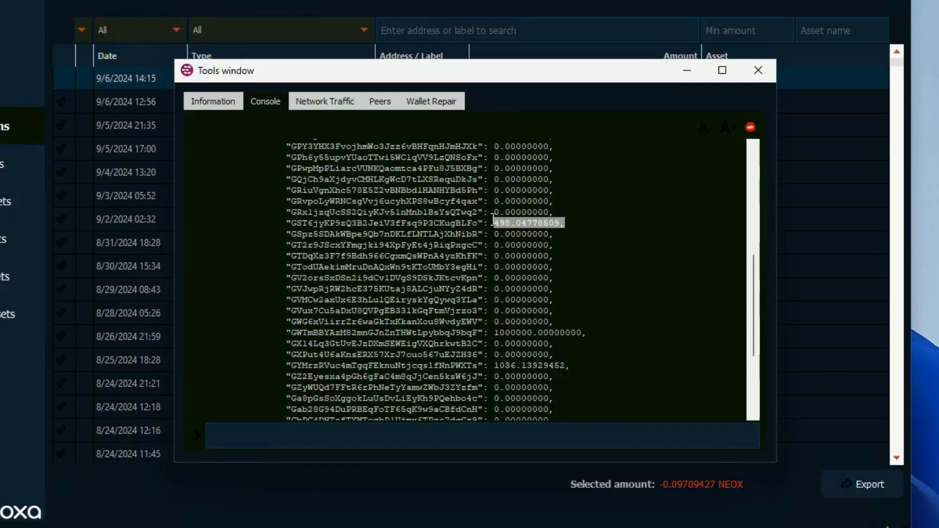
drag(584, 332, 480, 327)
click(685, 272)
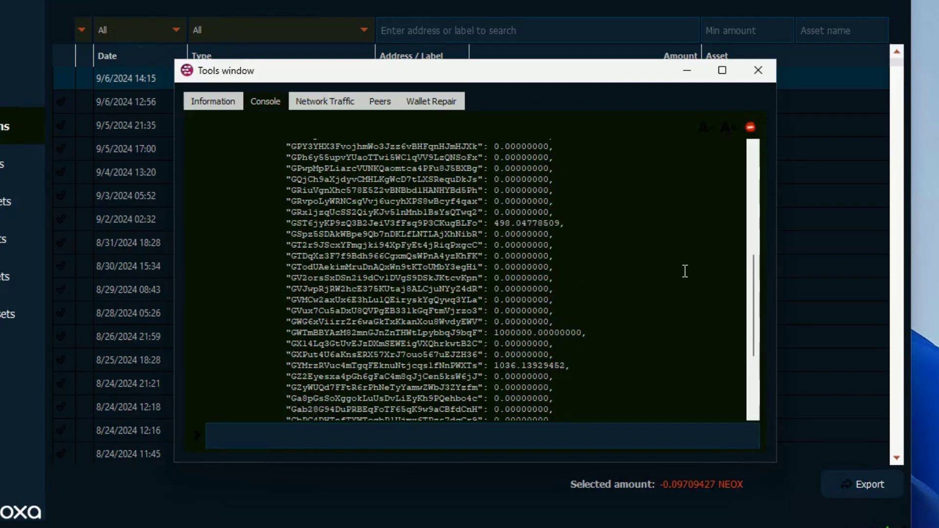
Copy the first address in the balance list and paste it over the upper command's FeeAddress placeholder, keeping the quotation marks
scroll(685, 272, up, 8)
scroll(682, 292, down, 1)
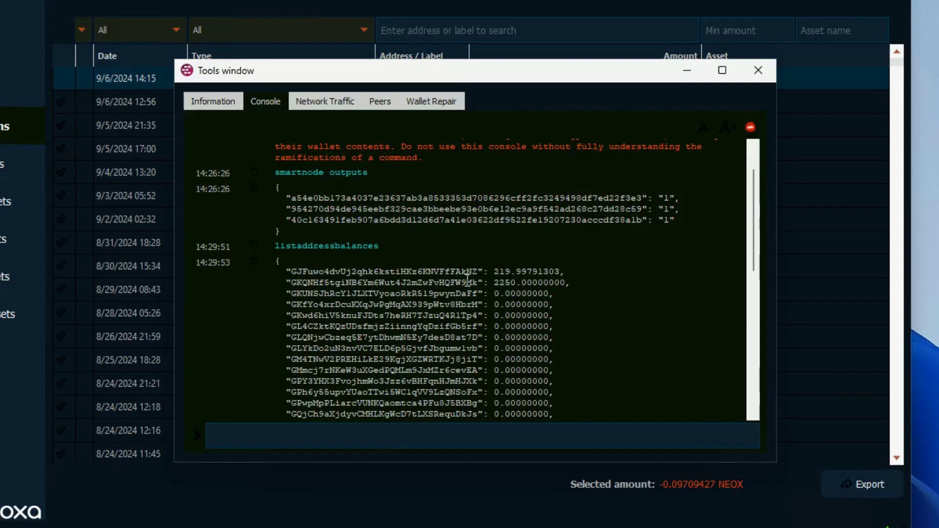
drag(477, 272, 292, 273)
key(ctrl+c)
right_click(304, 271)
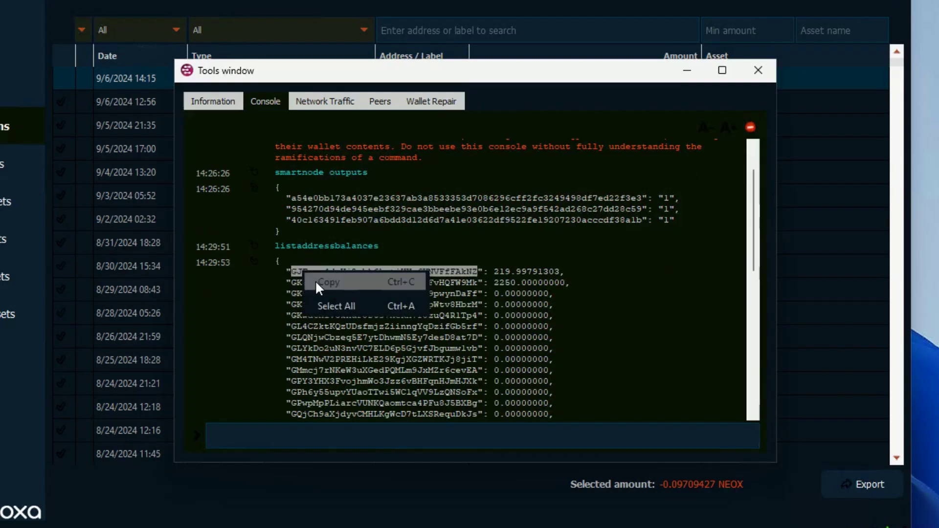
click(323, 283)
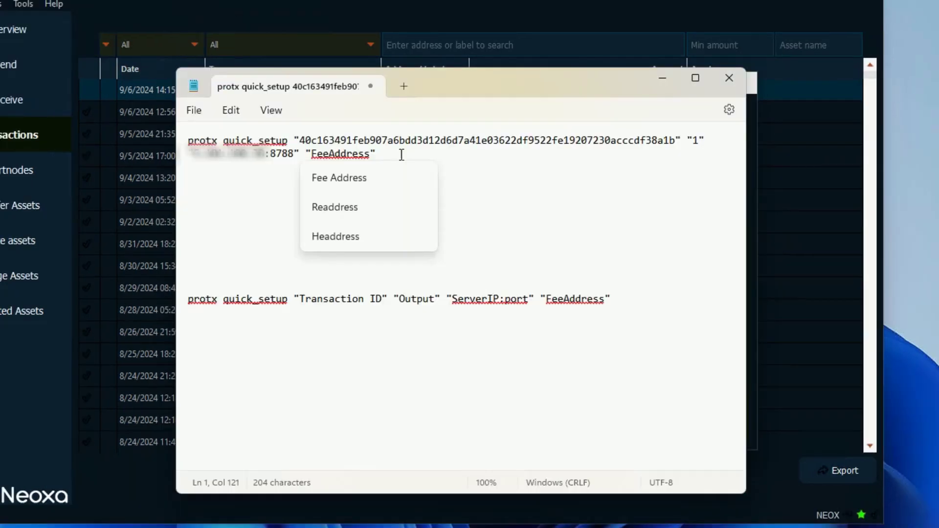
key(BackSpace)
key(BackSpace)
key(BackSpace)
key(BackSpace)
key(BackSpace)
key(BackSpace)
key(BackSpace)
key(BackSpace)
key(BackSpace)
key(BackSpace)
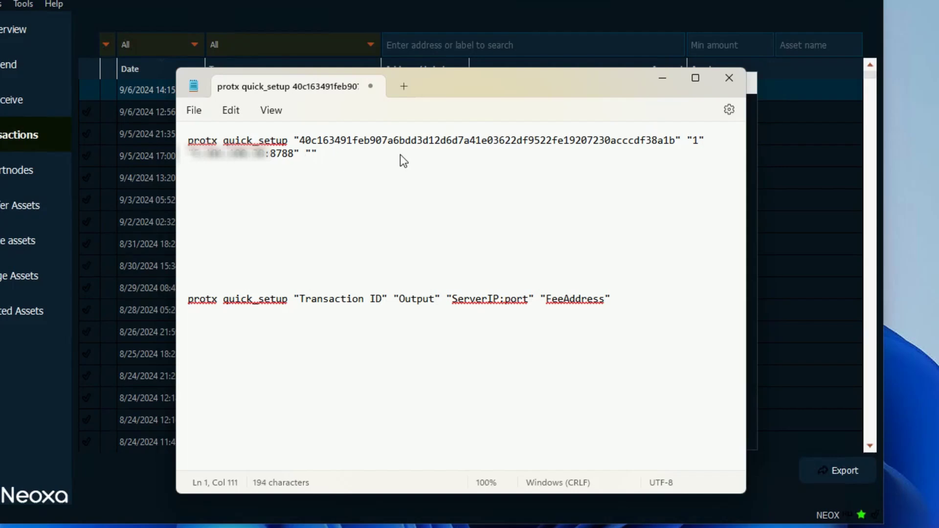
key(ctrl+v)
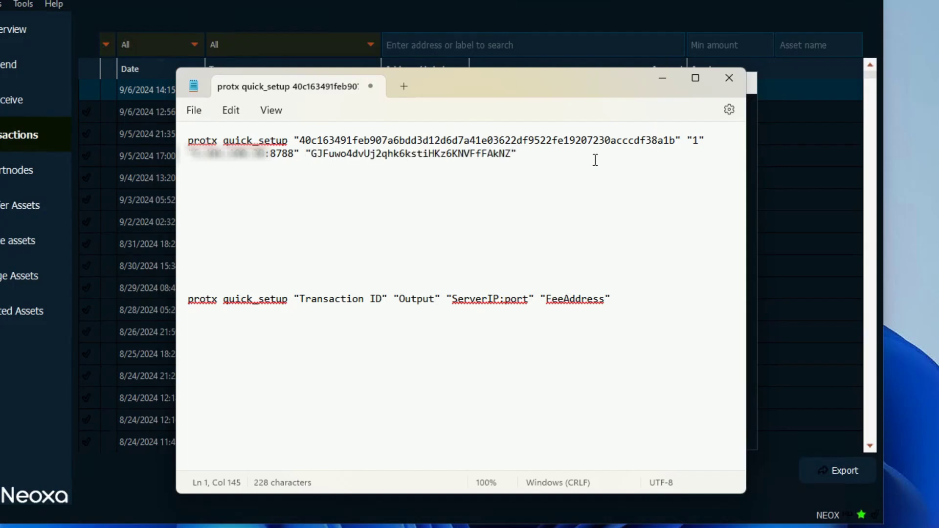
Copy the completed protx quick_setup command from the text file and run it in the wallet's debug console
drag(527, 153, 188, 141)
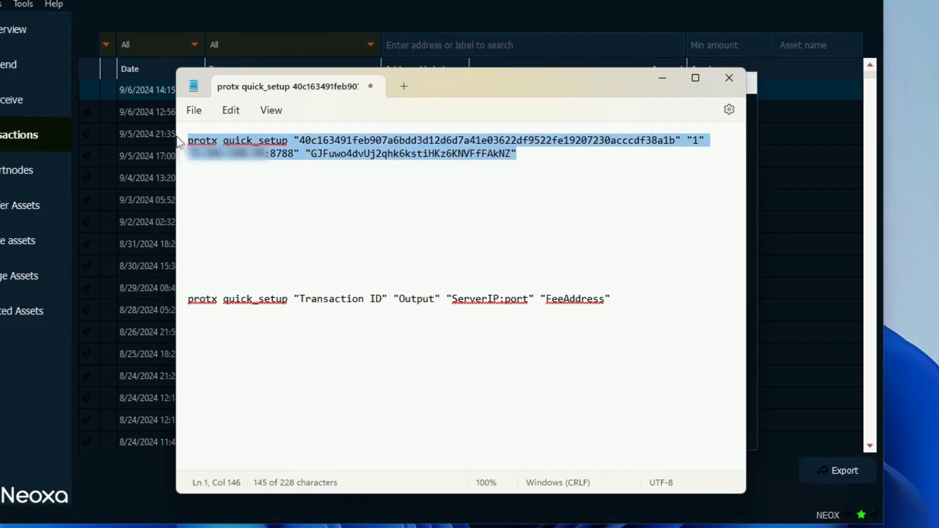
right_click(433, 143)
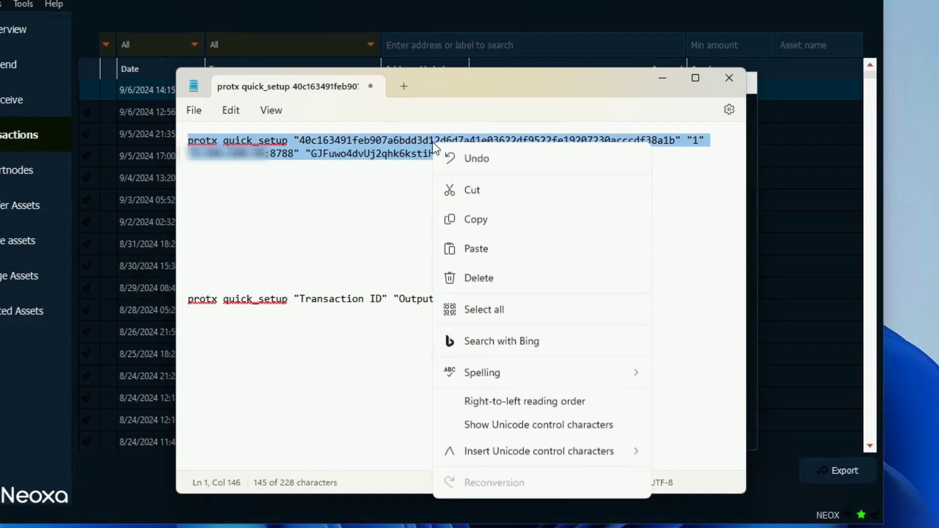
click(479, 221)
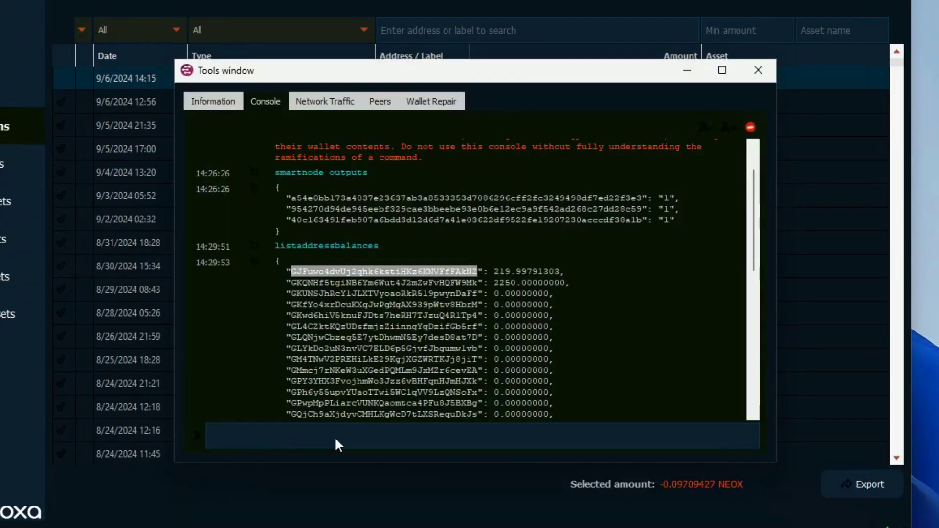
click(338, 438)
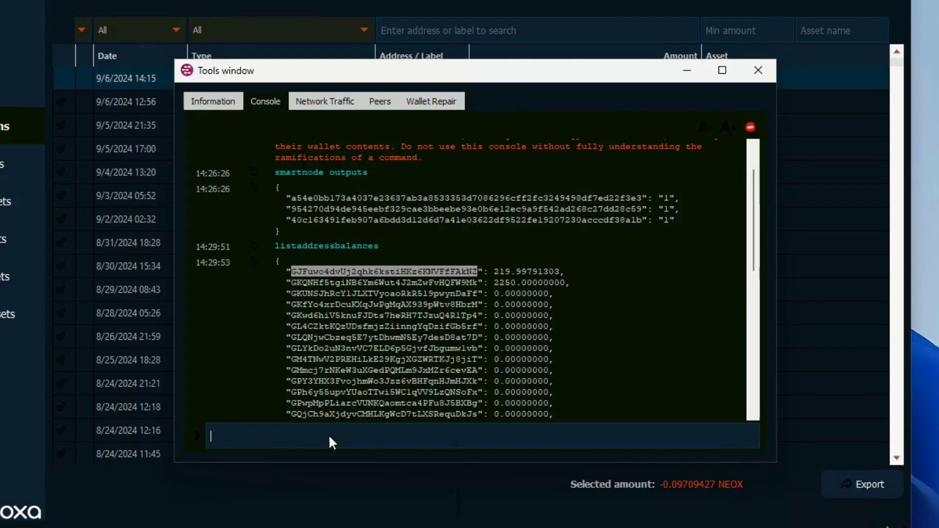
right_click(331, 436)
click(358, 522)
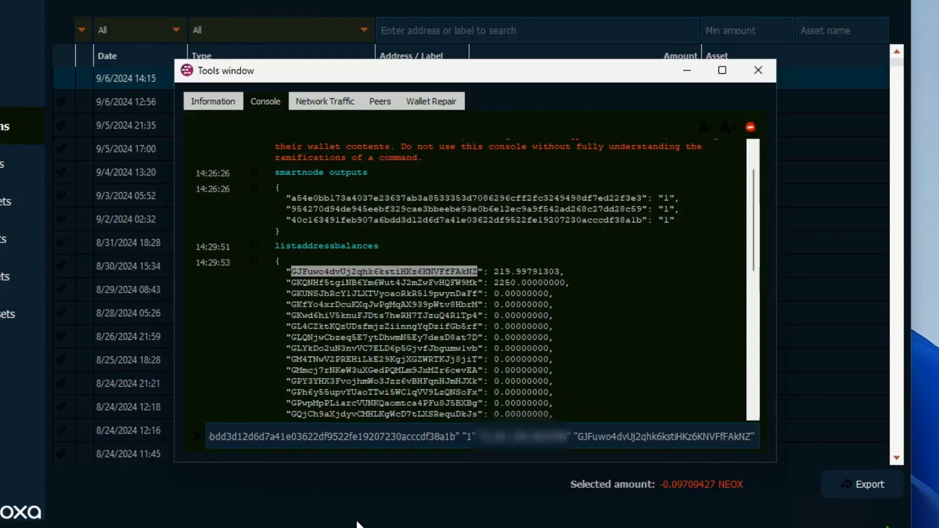
key(Return)
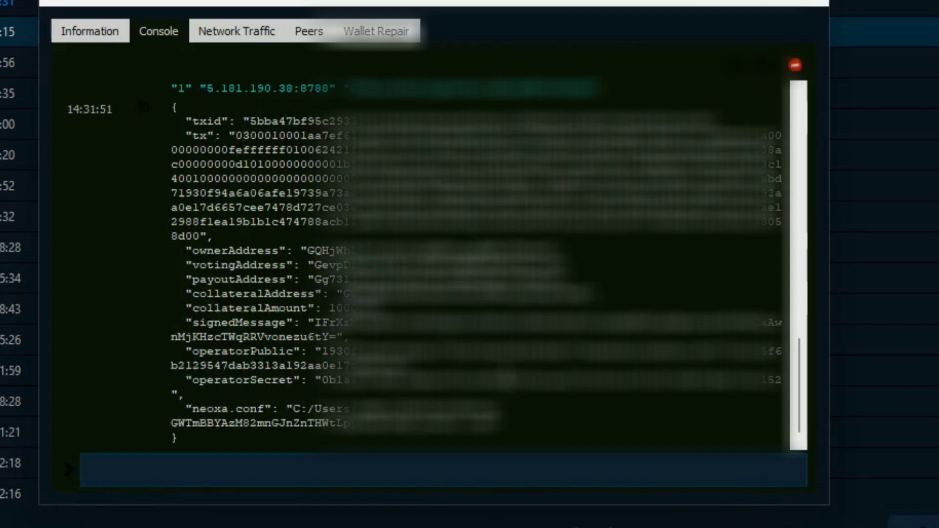
Copy the operatorSecret value from the console output, submit it as the Neoxa node's key on Node Orbit, and return to the dashboard
double_click(508, 377)
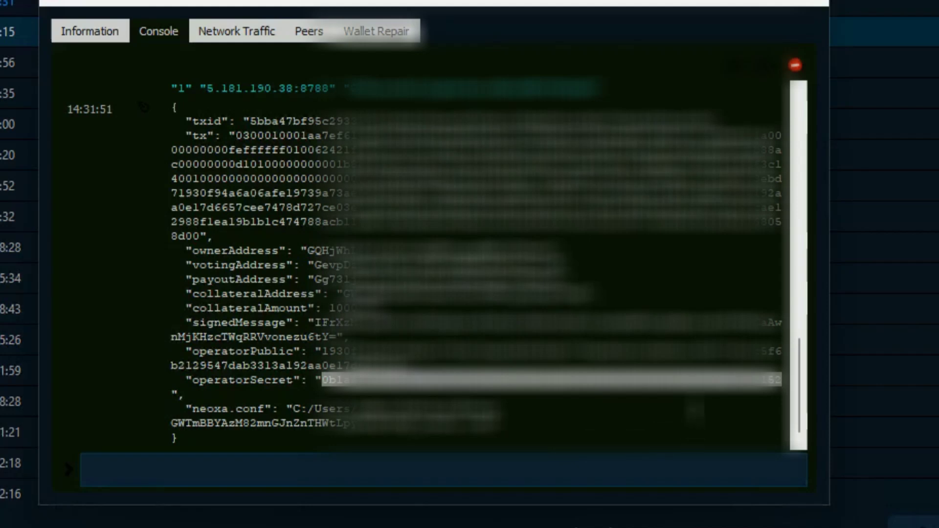
right_click(708, 378)
click(729, 388)
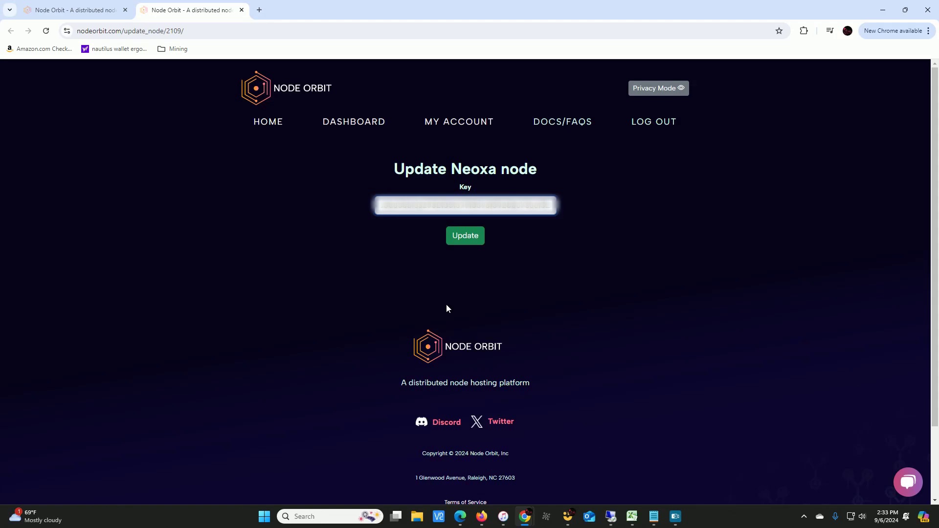
click(464, 239)
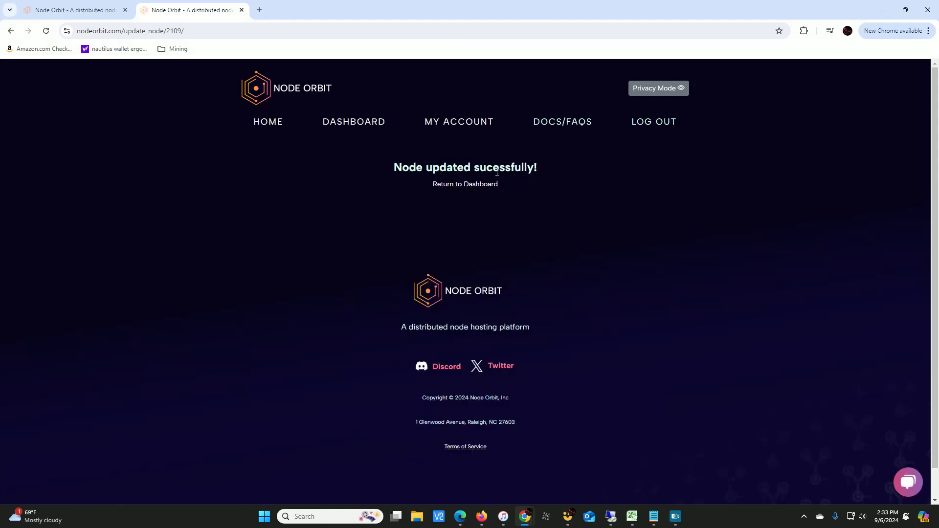
click(490, 188)
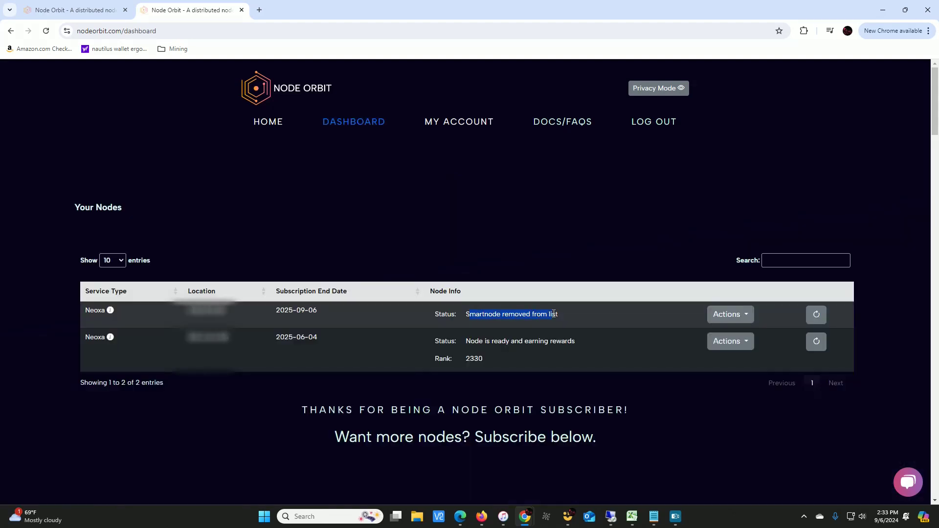
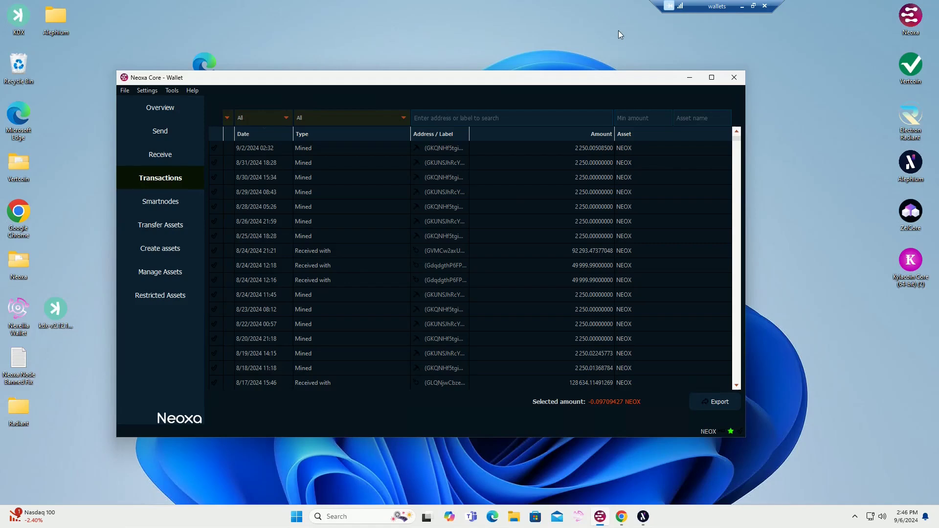
Switch from the remote wallet desktop to the Node Orbit dashboard and refresh the Neoxa node's status
click(743, 6)
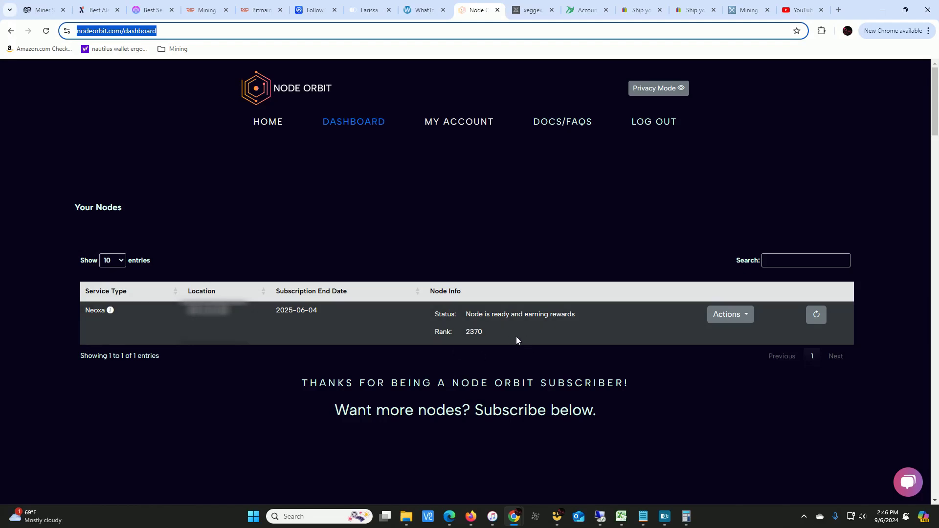
click(818, 314)
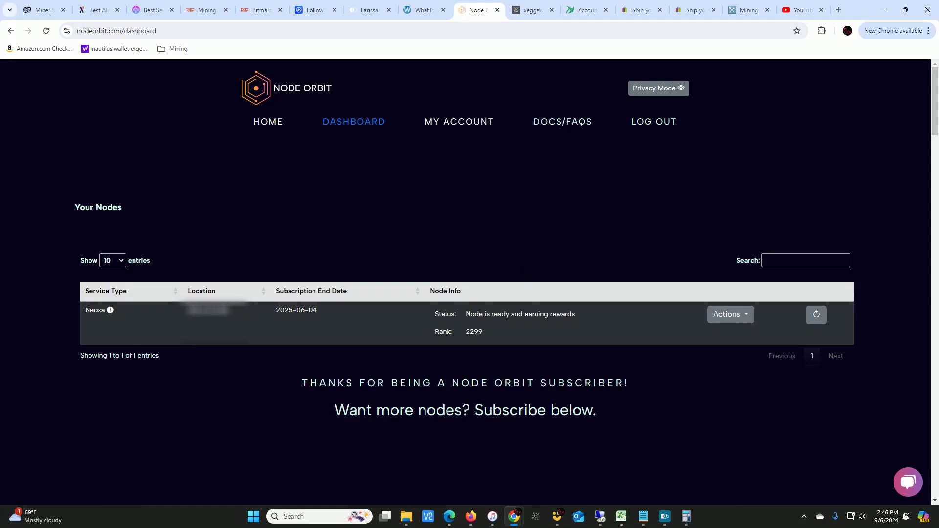
Open Calculator beside the node's rank and multiply 30 by 24 to get the hours in a month
click(687, 517)
drag(191, 178, 560, 118)
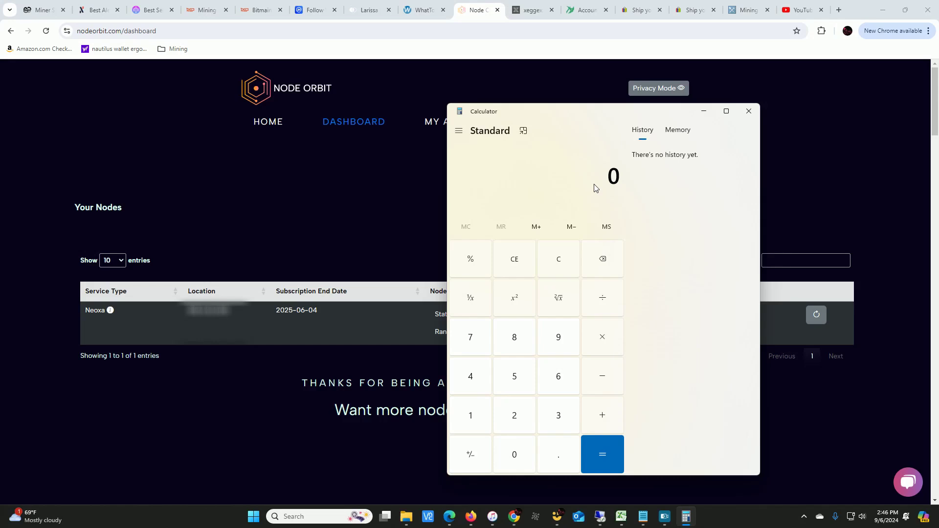
text(30)
key(asterisk)
text(24)
key(Return)
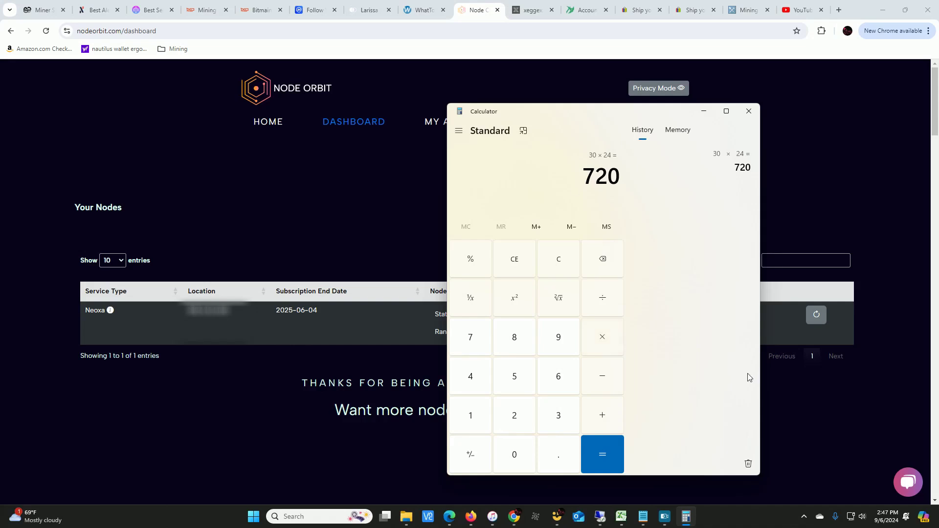
Divide the monthly hours by 40 and move the calculator clear of the node's rank
click(606, 307)
click(478, 390)
click(523, 449)
click(601, 453)
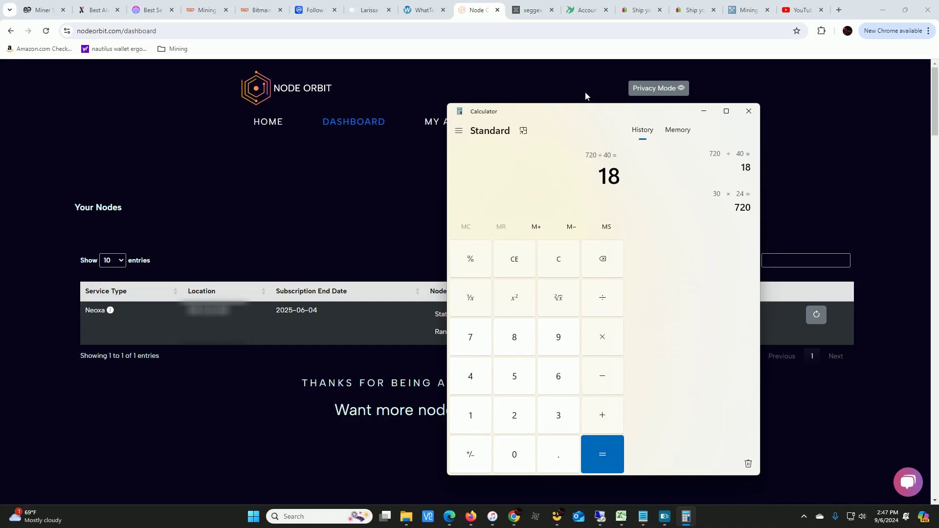
drag(582, 111, 664, 118)
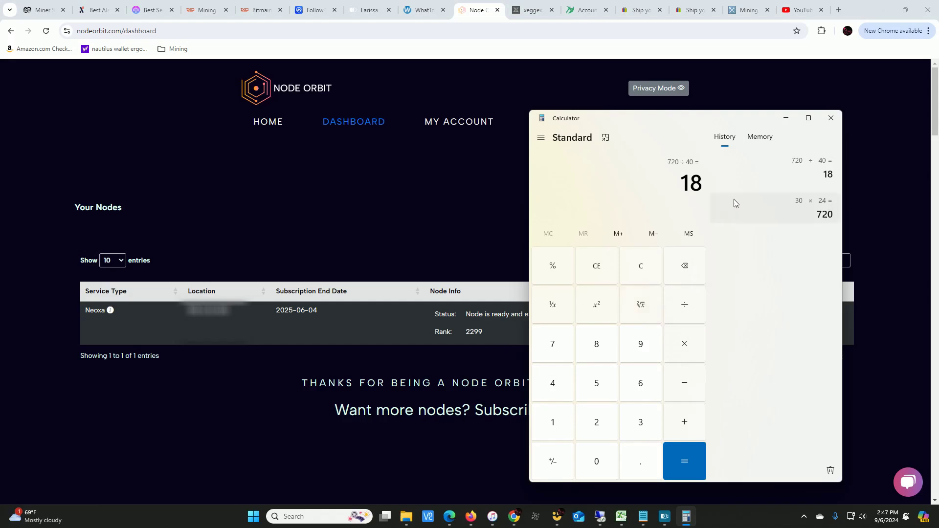
Clear the calculator and multiply the 2250 NEOX reward by 3
click(645, 262)
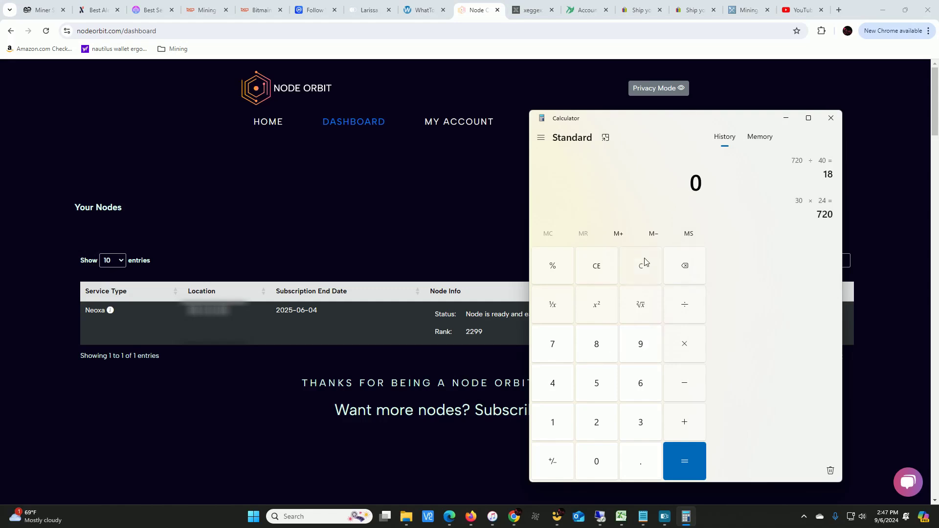
text(2250)
text(*)
text(3)
key(Return)
Multiply the resulting reward amount by 18 to estimate the monthly NEOX earnings
click(685, 351)
click(554, 425)
click(610, 351)
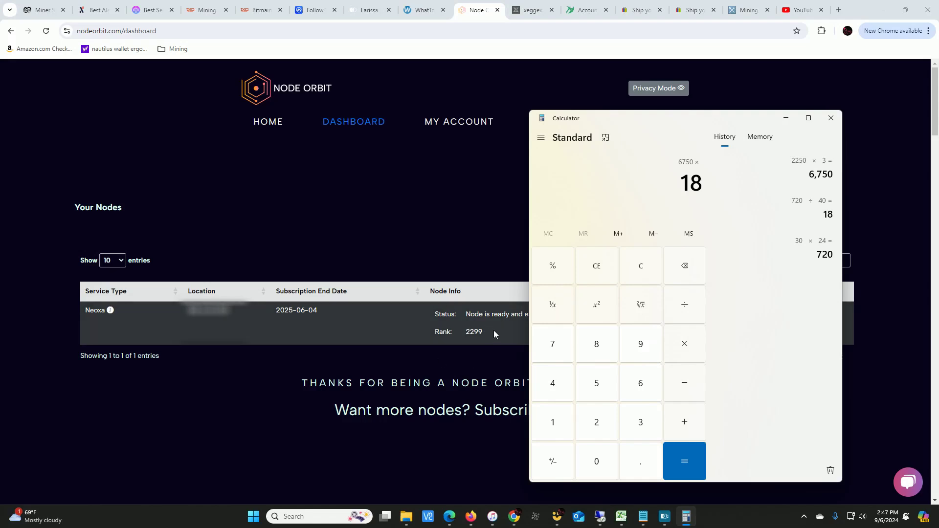
click(681, 459)
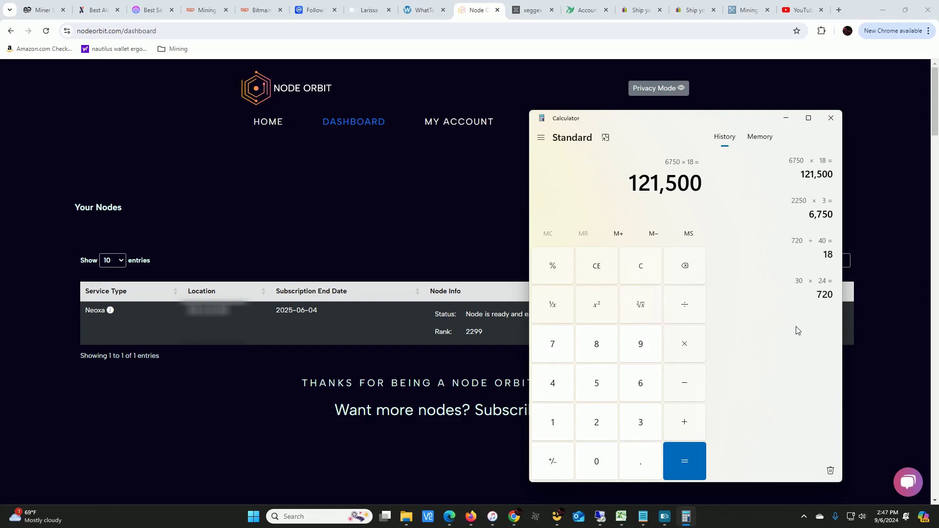
Copy Neoxa's price, 0.0007445, from the CoinMarketCap watchlist and multiply the monthly NEOX earnings by it in Calculator
drag(728, 121, 0, 100)
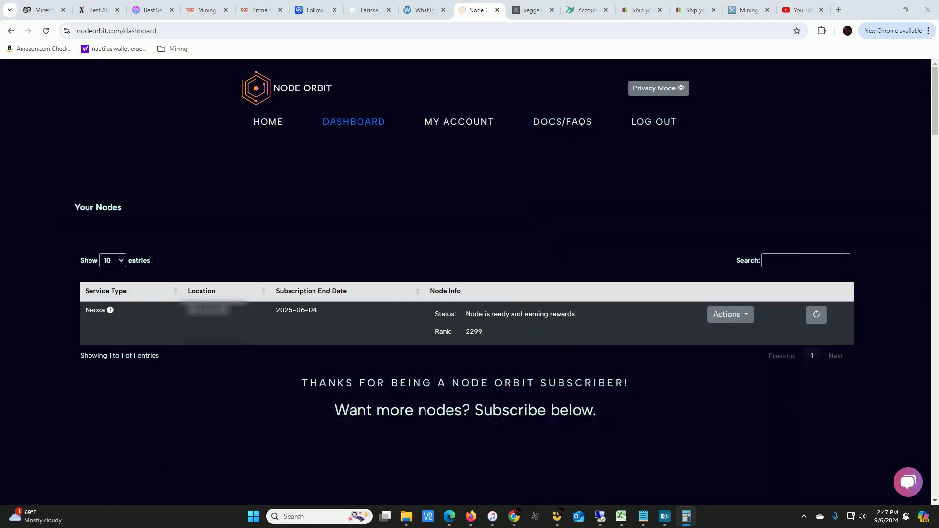
click(311, 7)
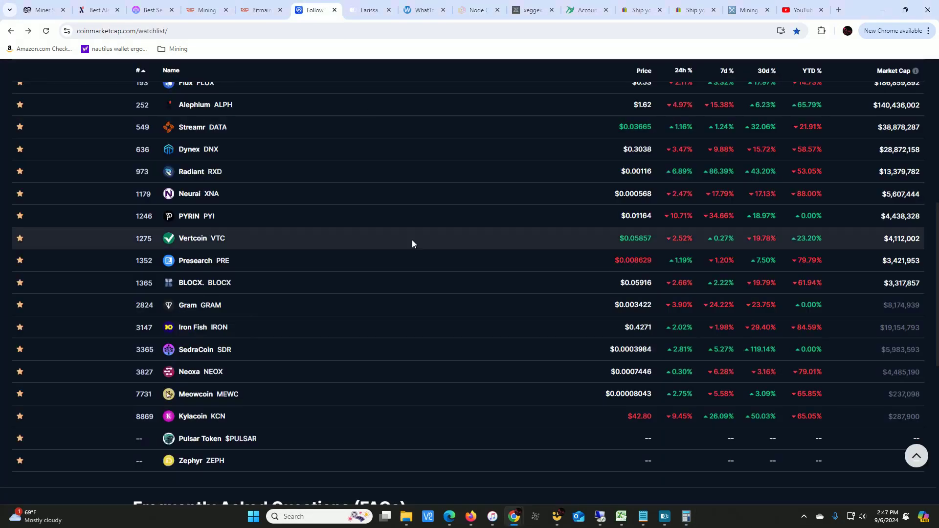
double_click(639, 372)
right_click(639, 372)
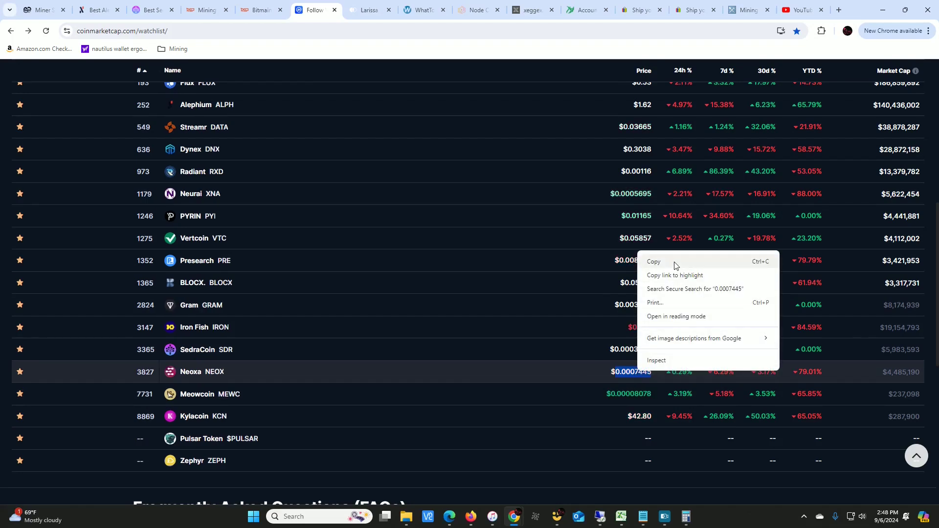
click(674, 263)
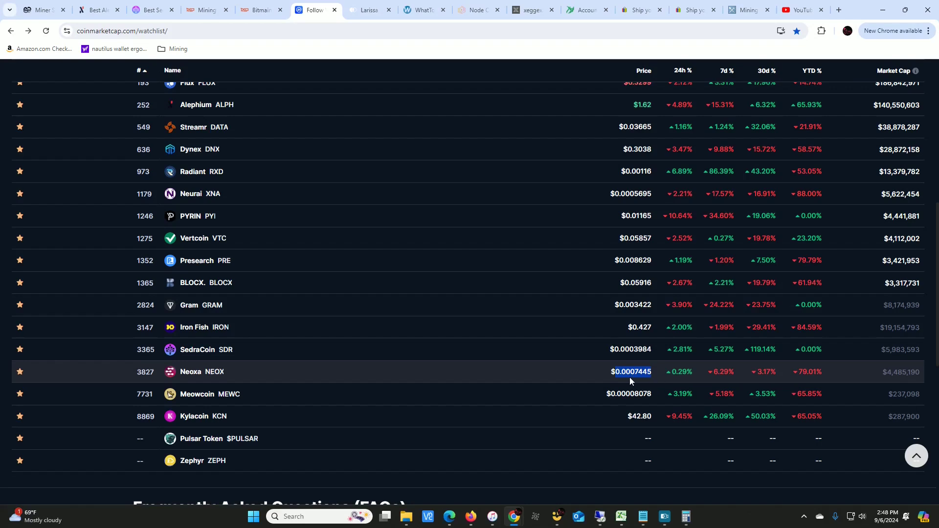
click(687, 516)
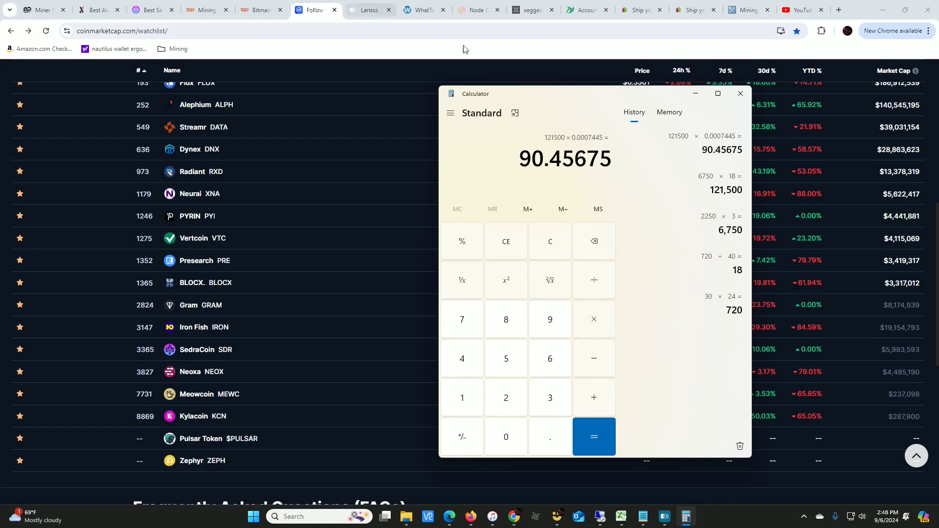
drag(628, 96, 0, 104)
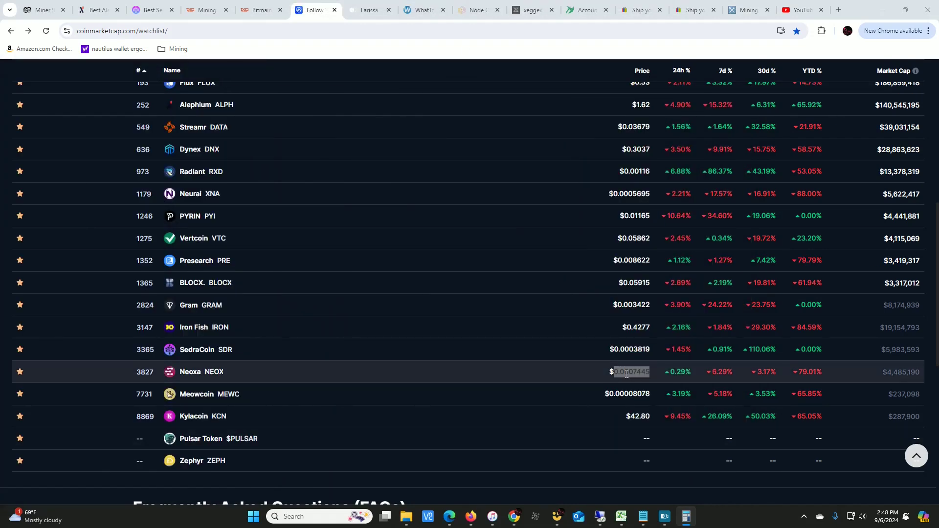
Clear the calculator, enter 0.007256 as a higher Neoxa price, and compare its digits with the watchlist price
drag(632, 373, 634, 380)
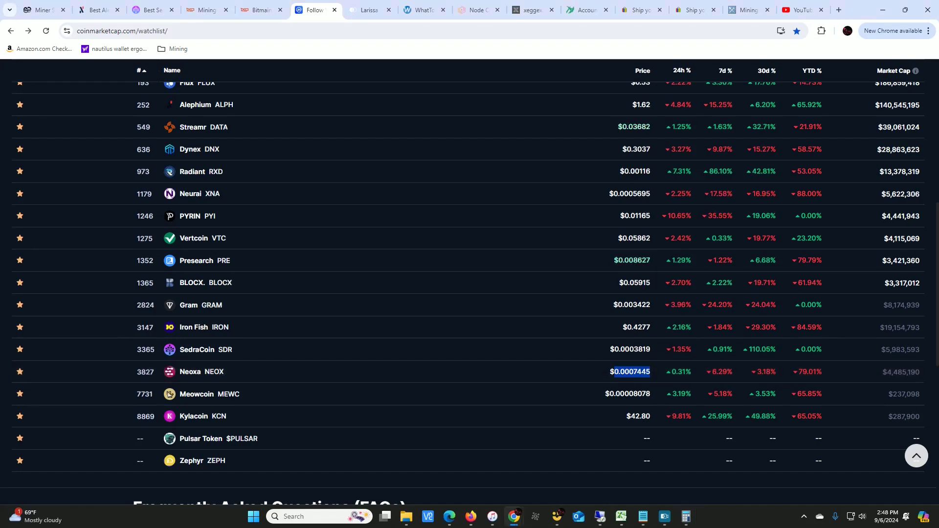
drag(0, 73, 461, 93)
click(455, 232)
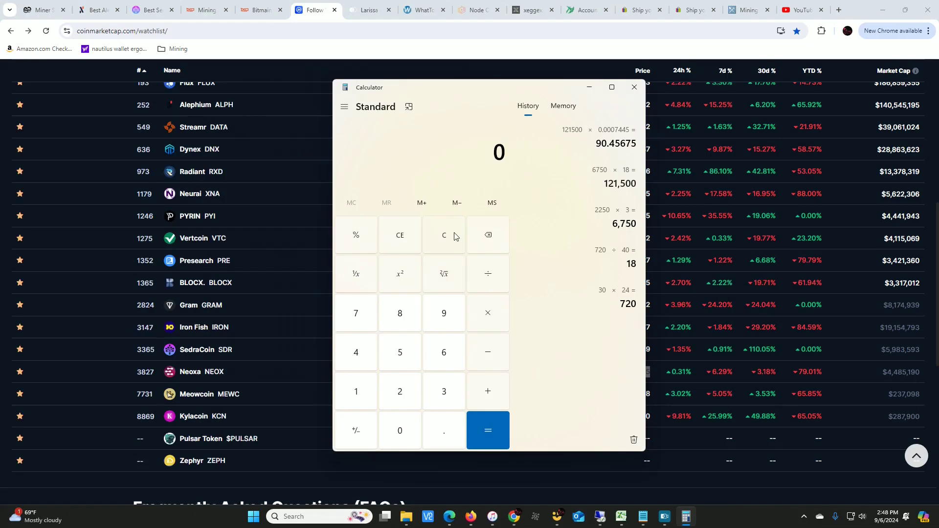
click(438, 432)
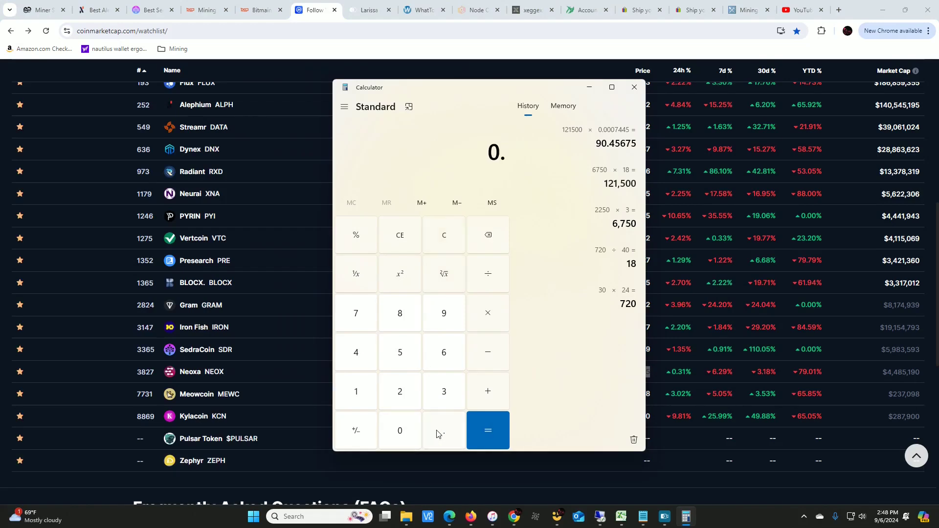
click(399, 429)
click(399, 428)
click(370, 317)
drag(519, 87, 329, 75)
click(197, 393)
click(207, 342)
click(260, 332)
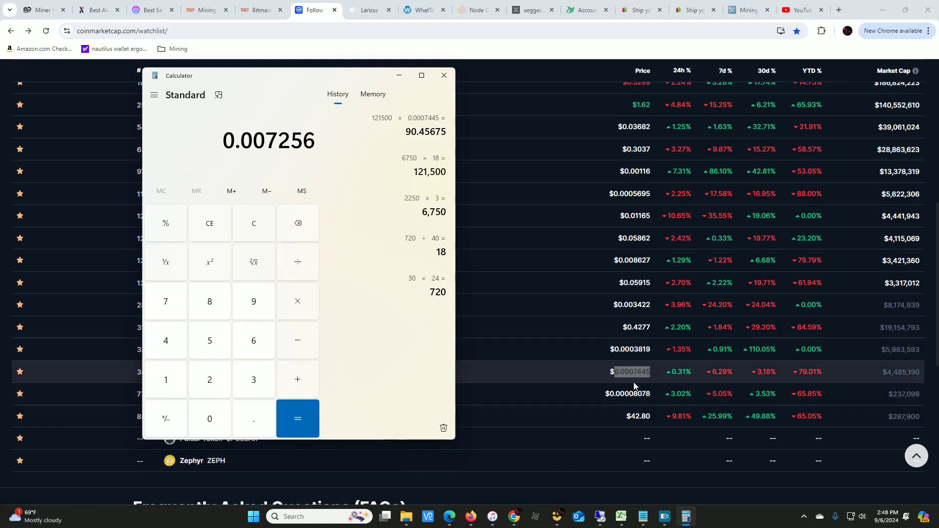
drag(266, 128, 278, 132)
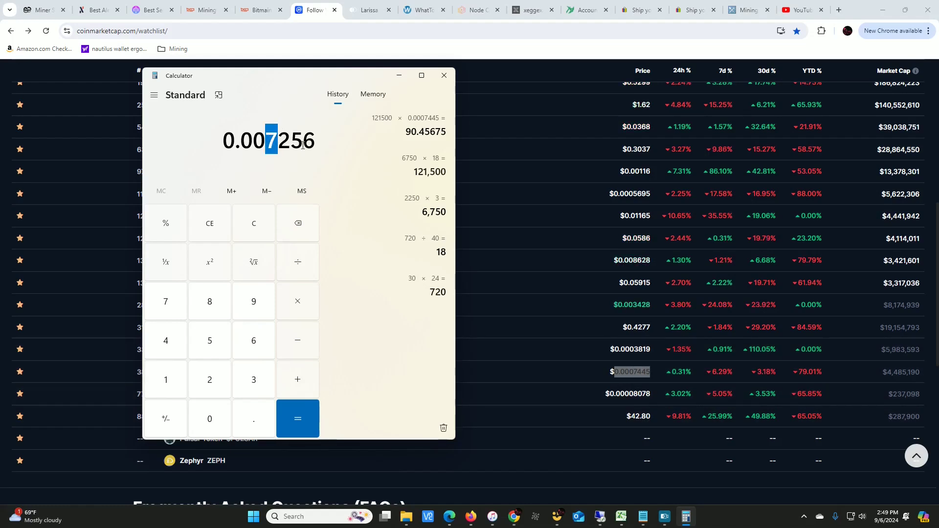
click(377, 185)
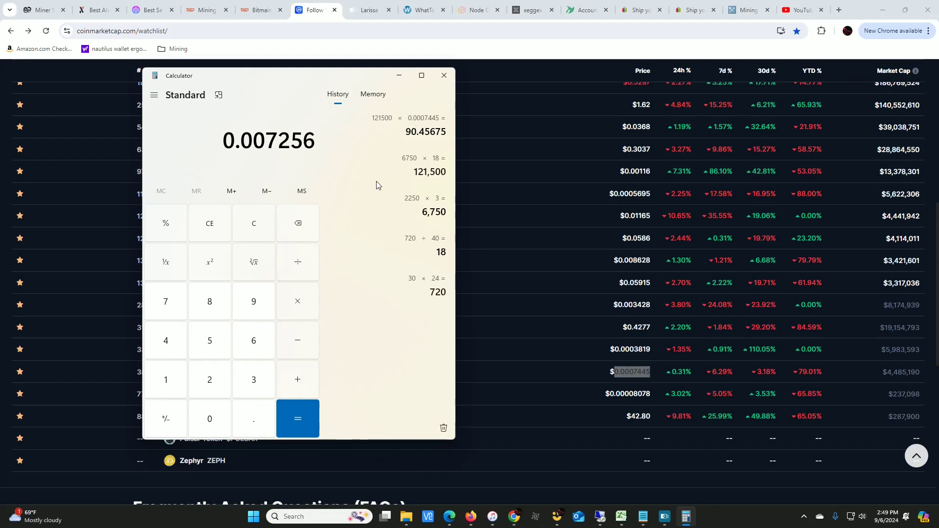
Multiply the entered 0.007256 price by 121500 to estimate the monthly earnings at that price
click(307, 300)
click(166, 370)
click(210, 374)
click(166, 384)
click(210, 341)
click(209, 419)
click(210, 419)
click(298, 419)
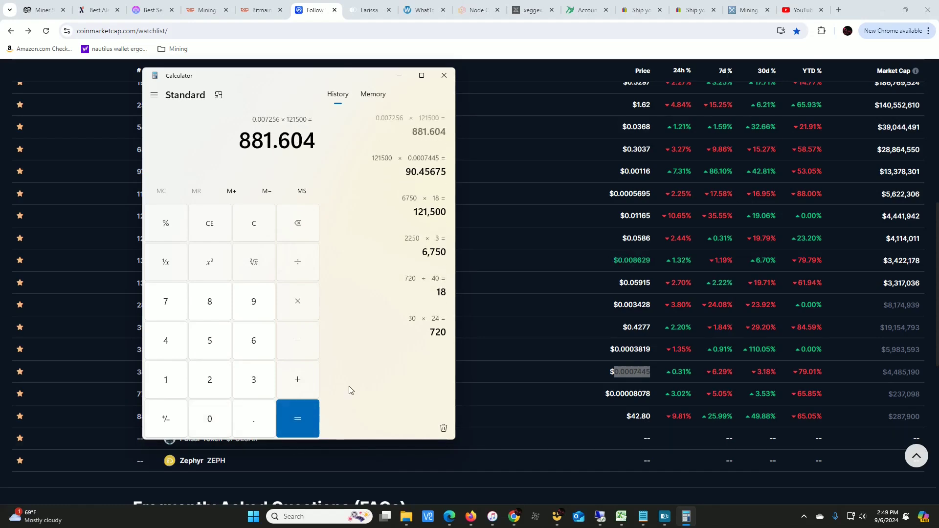